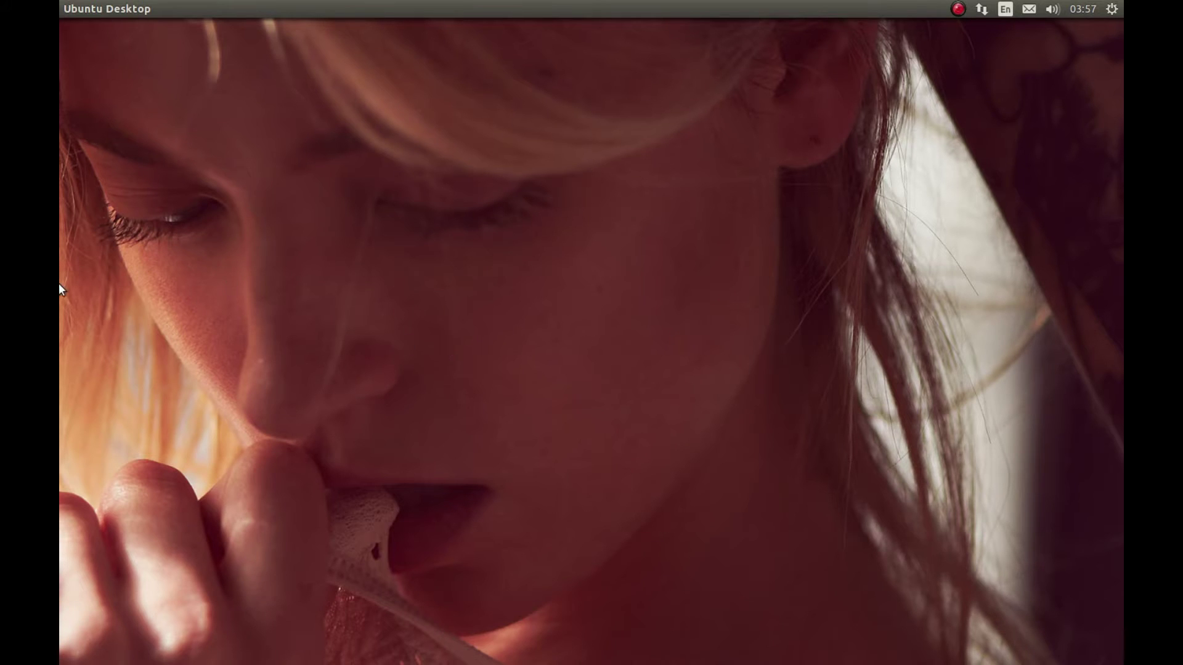
In Firefox, show the Ubuntu package instructions on the PlayOnLinux Downloads page
{"action": "mouse_move", "coordinate": [59, 212]}
{"action": "left_click", "coordinate": [80, 129]}
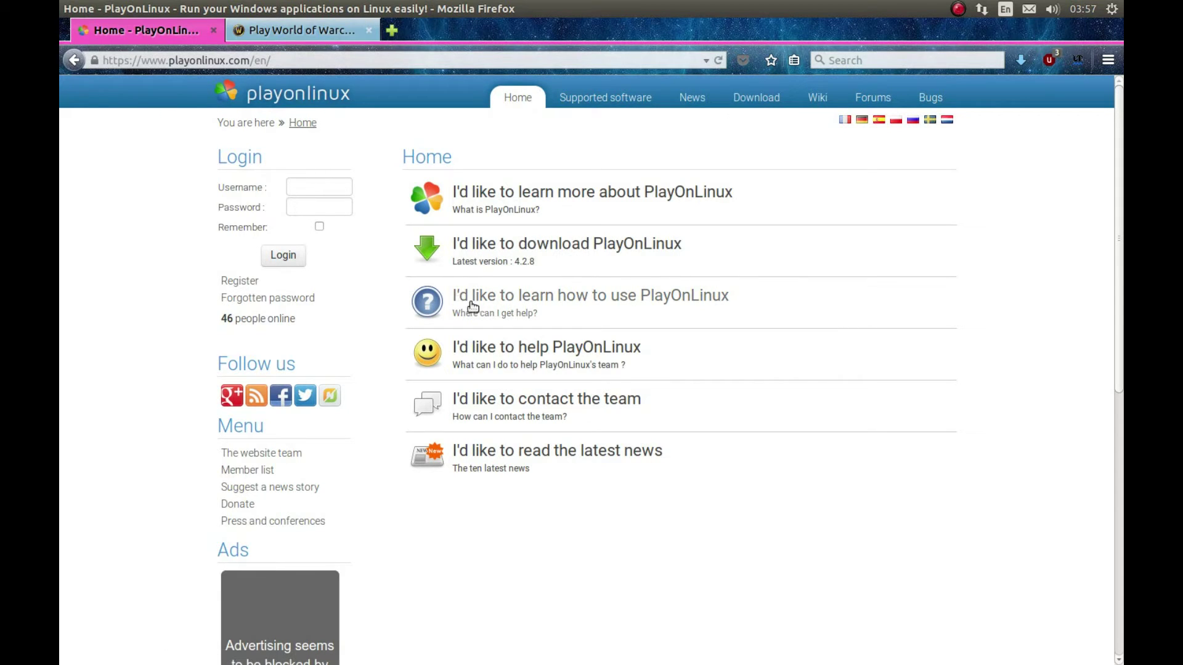
{"action": "left_click", "coordinate": [591, 245]}
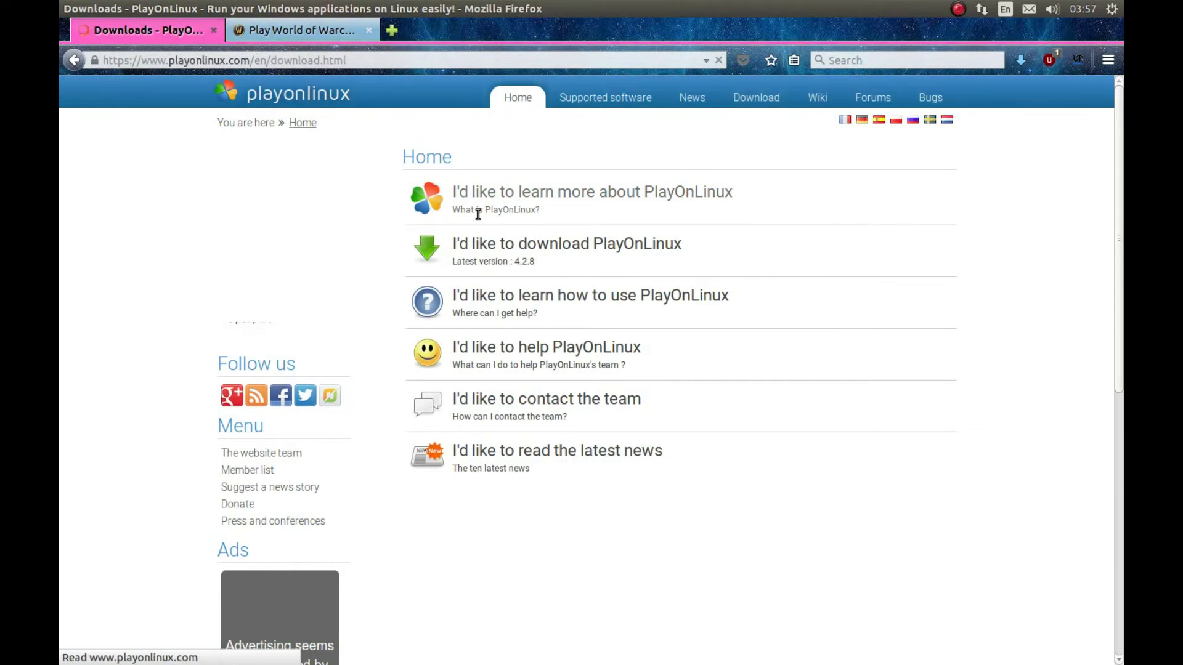
{"action": "scroll", "coordinate": [486, 345], "scroll_direction": "down", "scroll_amount": 1}
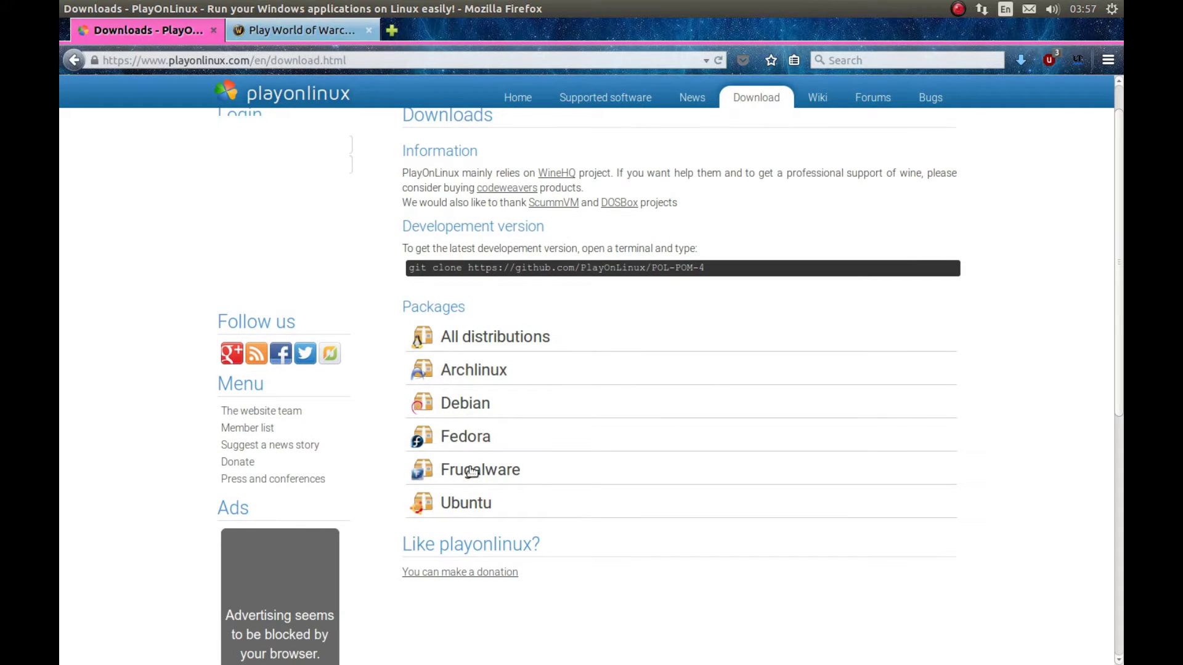
{"action": "left_click", "coordinate": [463, 502]}
{"action": "scroll", "coordinate": [465, 504], "scroll_direction": "down", "scroll_amount": 2}
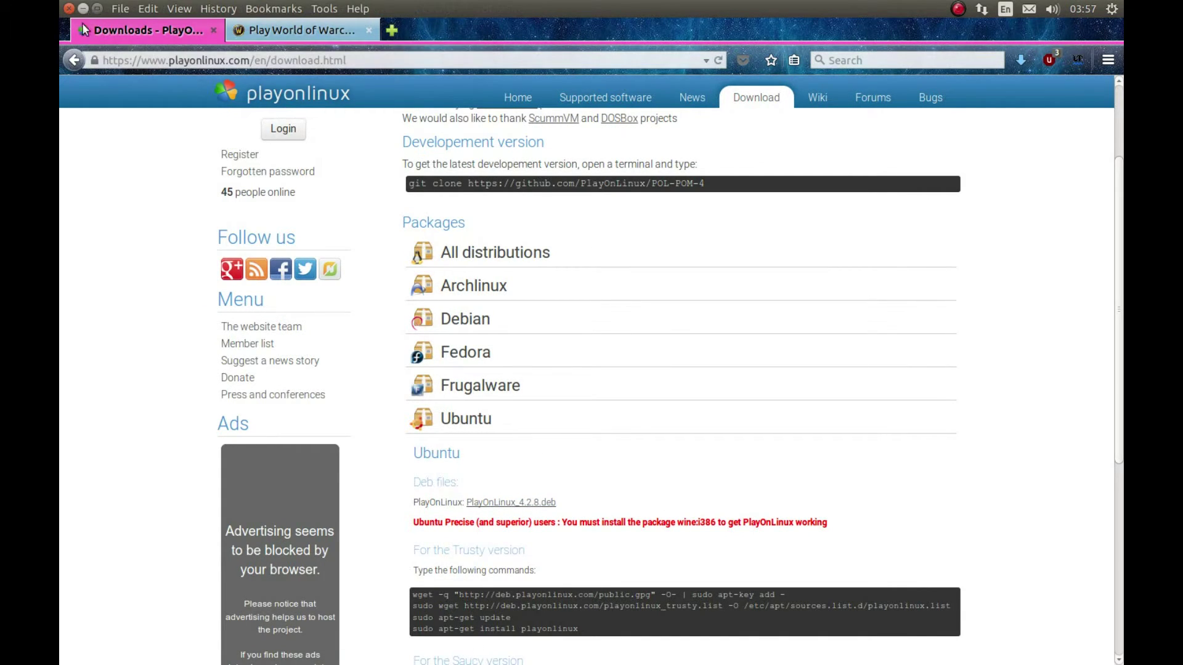
Search the Dash for 'playon' and launch PlayOnLinux
{"action": "mouse_move", "coordinate": [63, 134]}
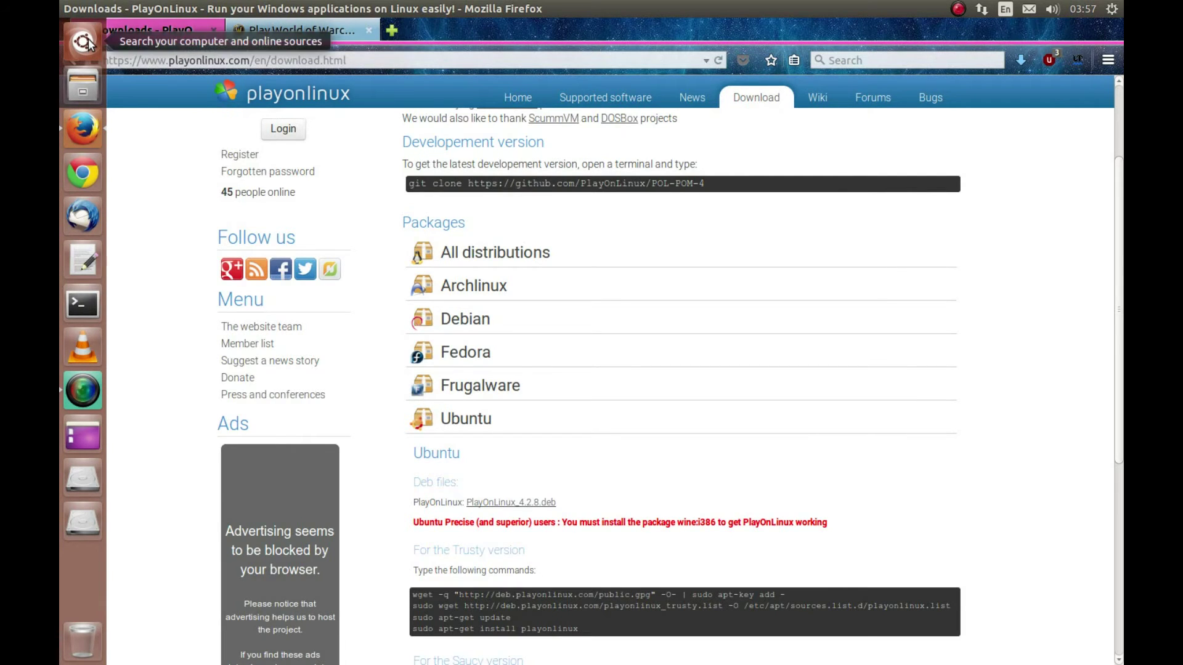
{"action": "left_click", "coordinate": [87, 43]}
{"action": "type", "text": "sof"}
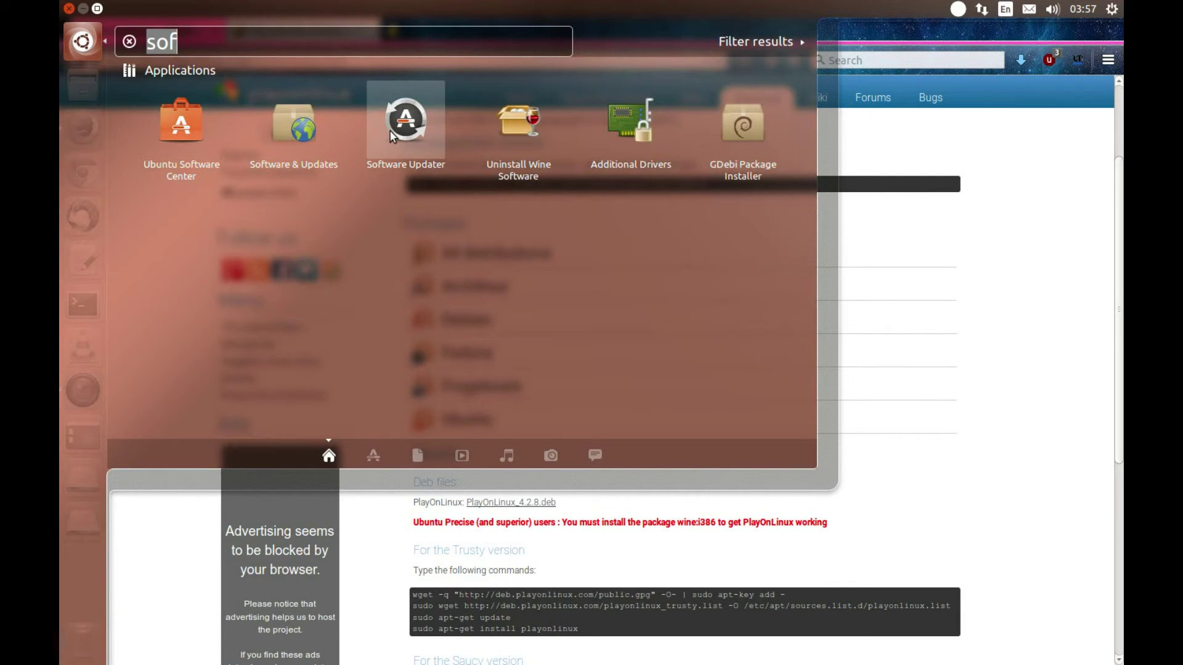
{"action": "type", "text": "playon"}
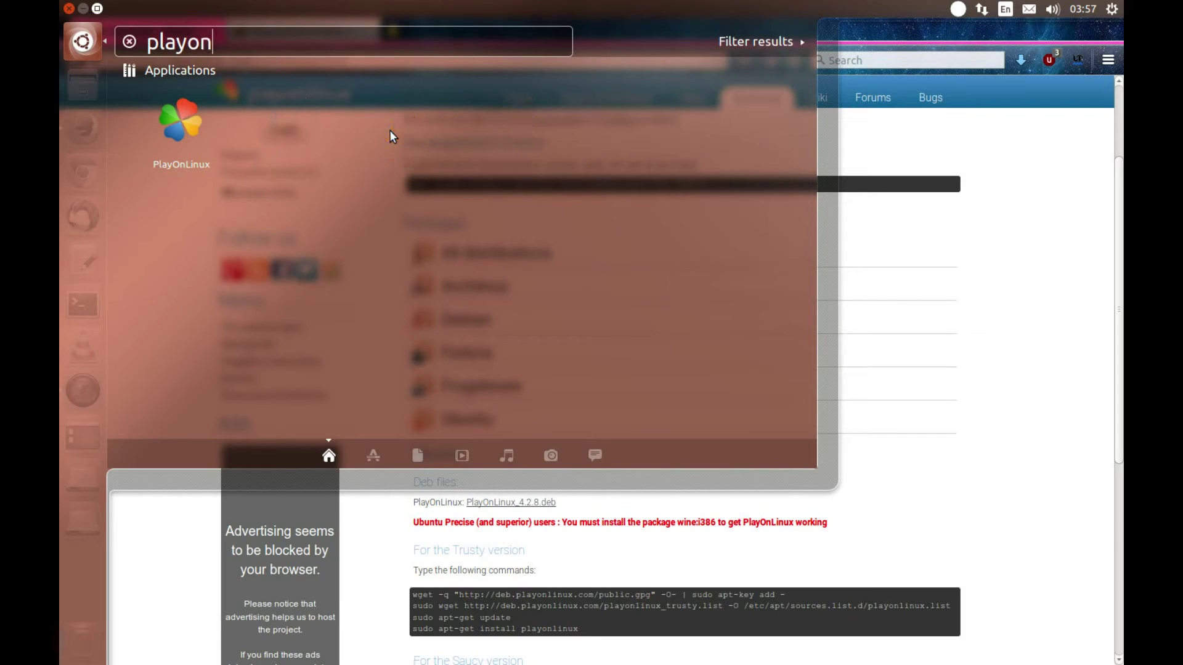
{"action": "left_click", "coordinate": [202, 147]}
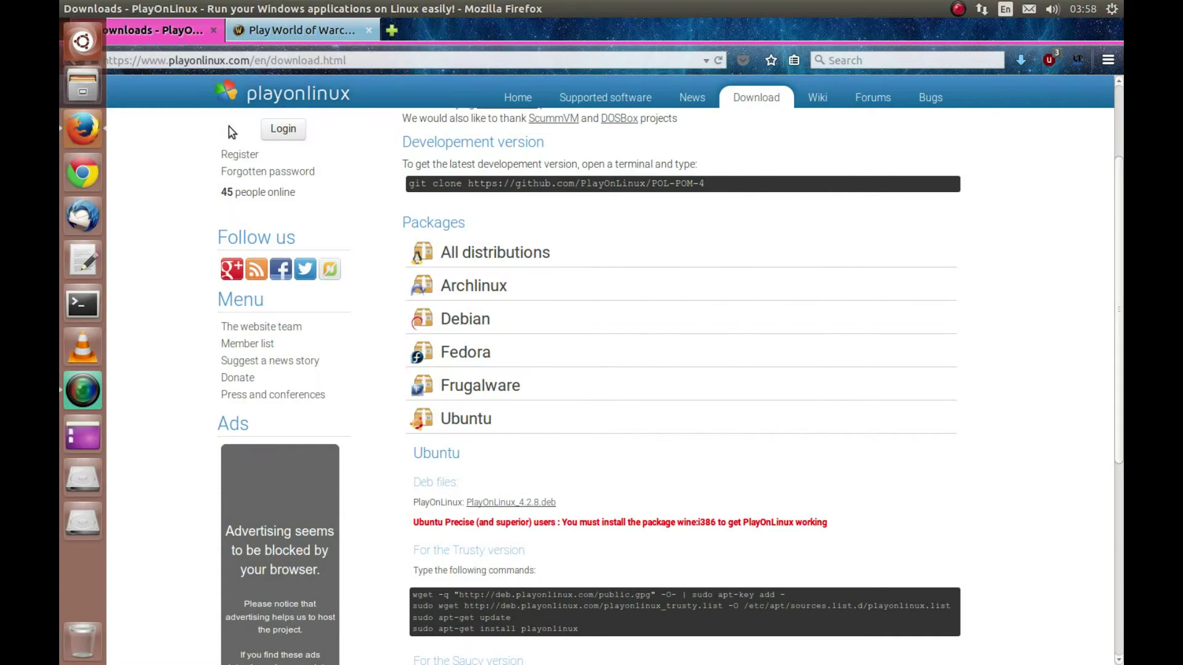
On the World of Warcraft tab, log in to Battle.net with the account password
{"action": "left_click", "coordinate": [262, 33]}
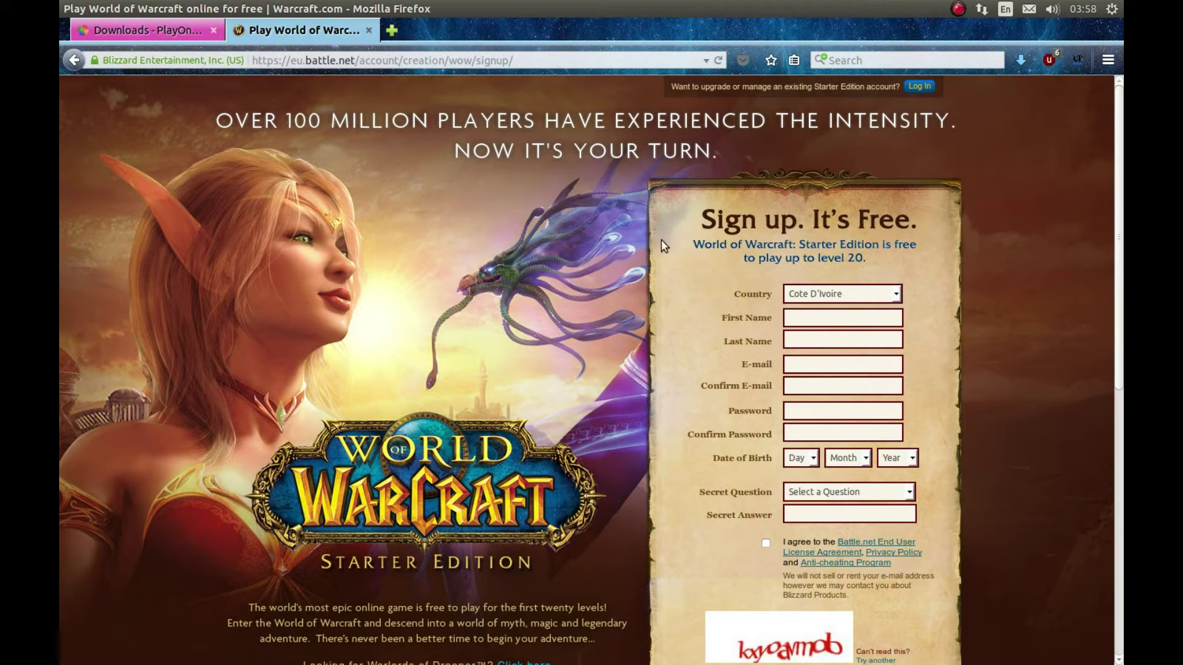
{"action": "left_click", "coordinate": [919, 86]}
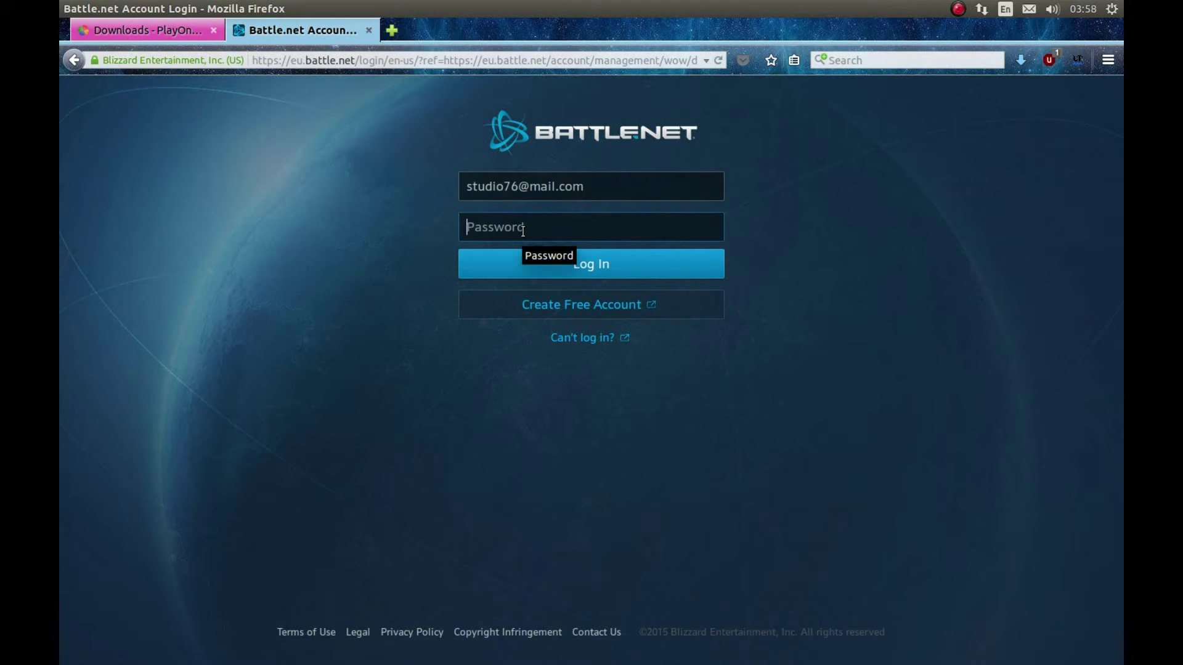
{"action": "type", "text": "••••••••••"}
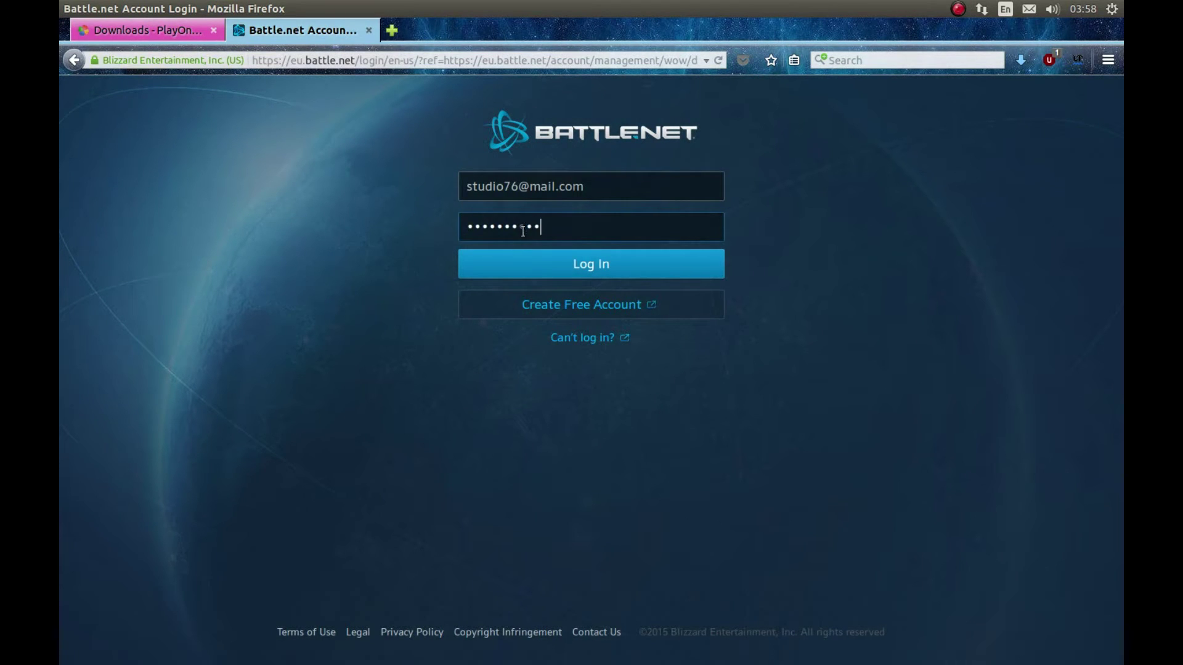
{"action": "key", "text": "Return"}
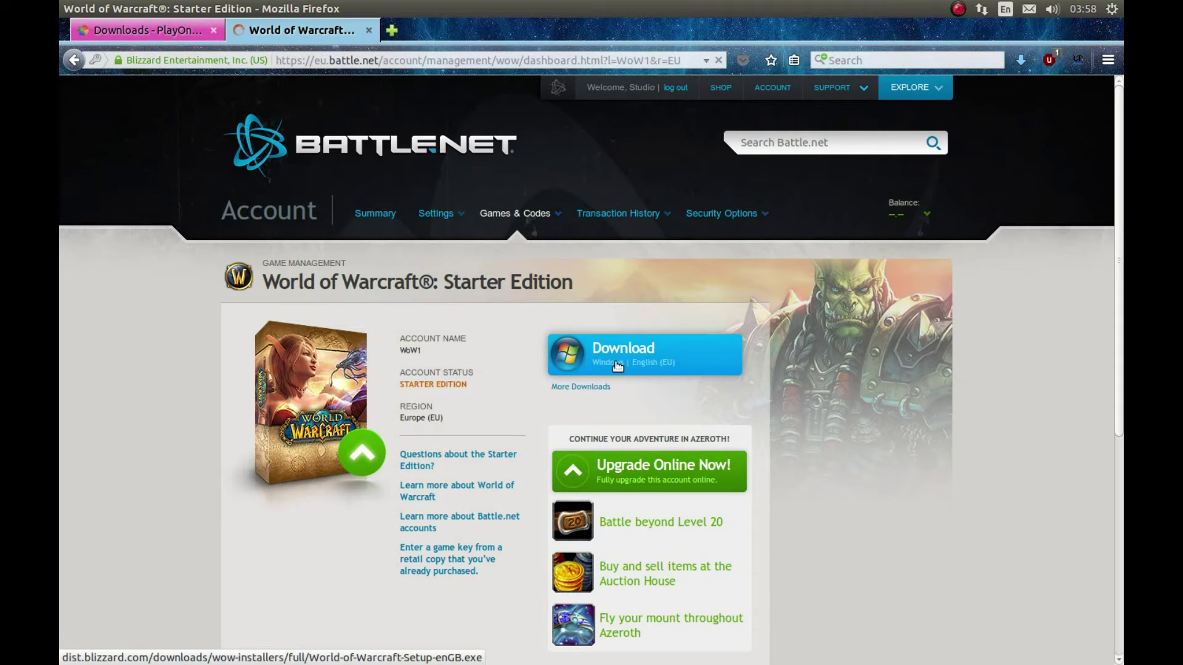
Save World-of-Warcraft-Setup-enGB.exe to the Desktop and close Firefox
{"action": "left_click", "coordinate": [617, 366]}
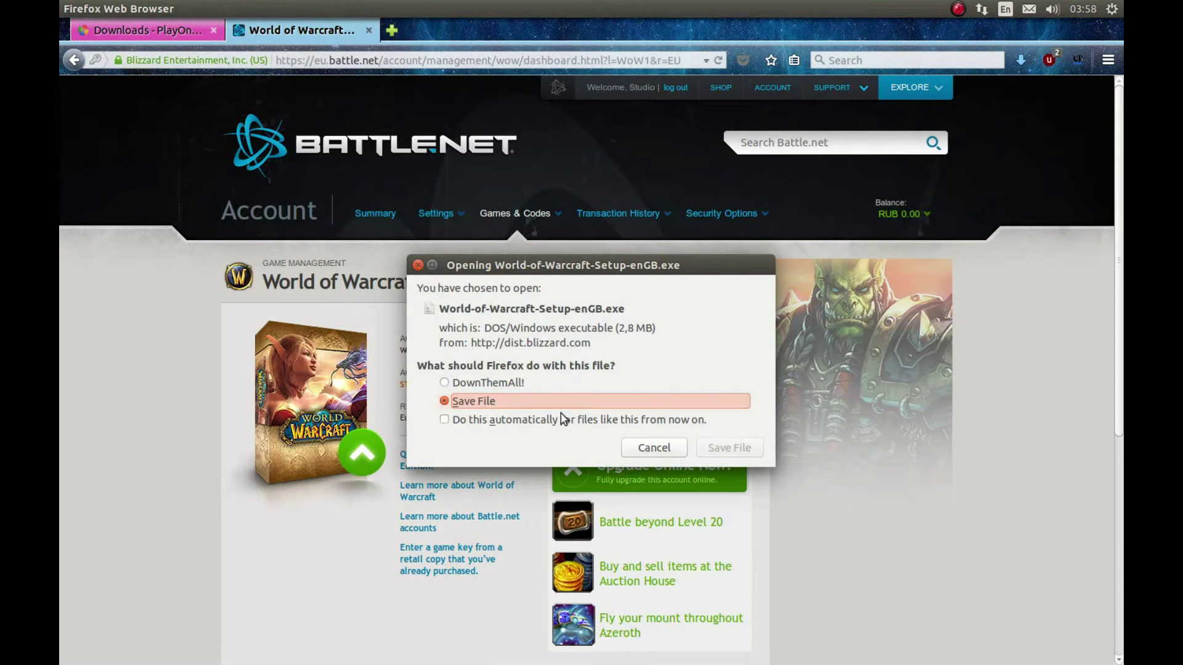
{"action": "left_click", "coordinate": [710, 446]}
{"action": "left_click", "coordinate": [320, 294]}
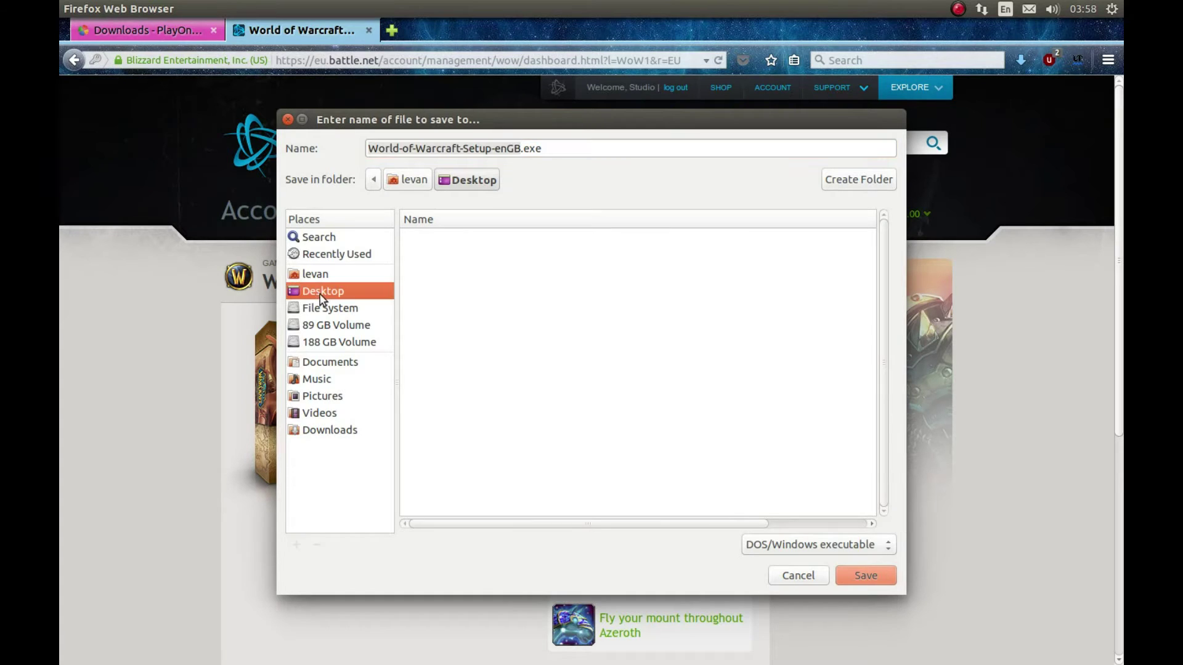
{"action": "left_click", "coordinate": [862, 575]}
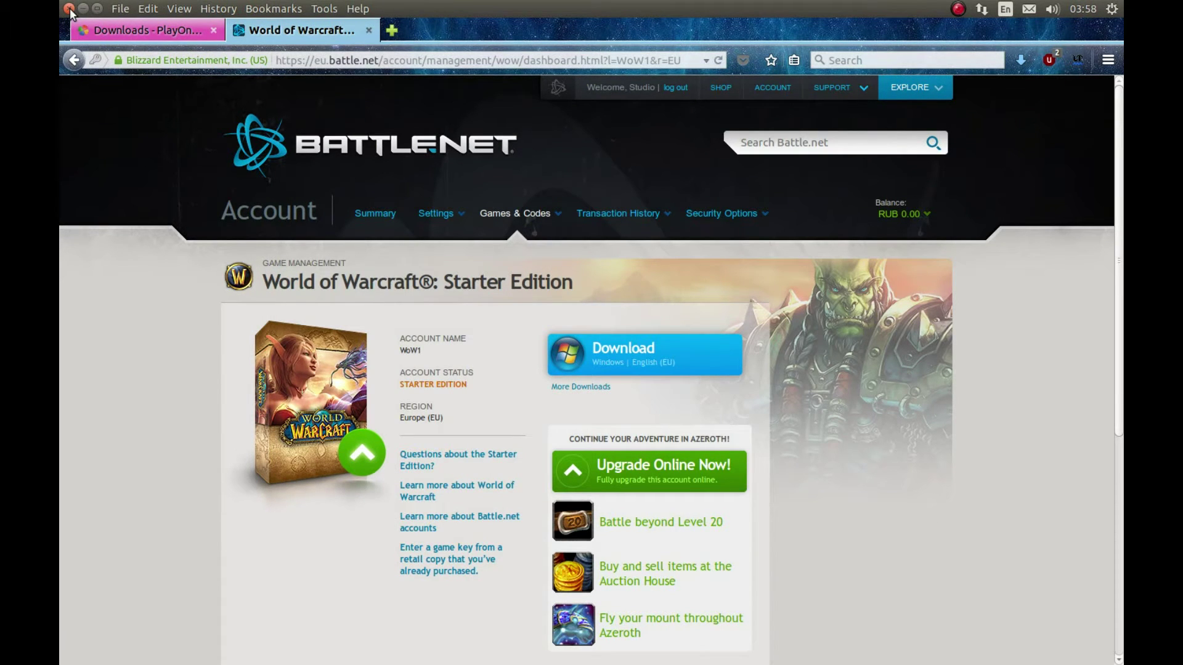
{"action": "left_click", "coordinate": [69, 8]}
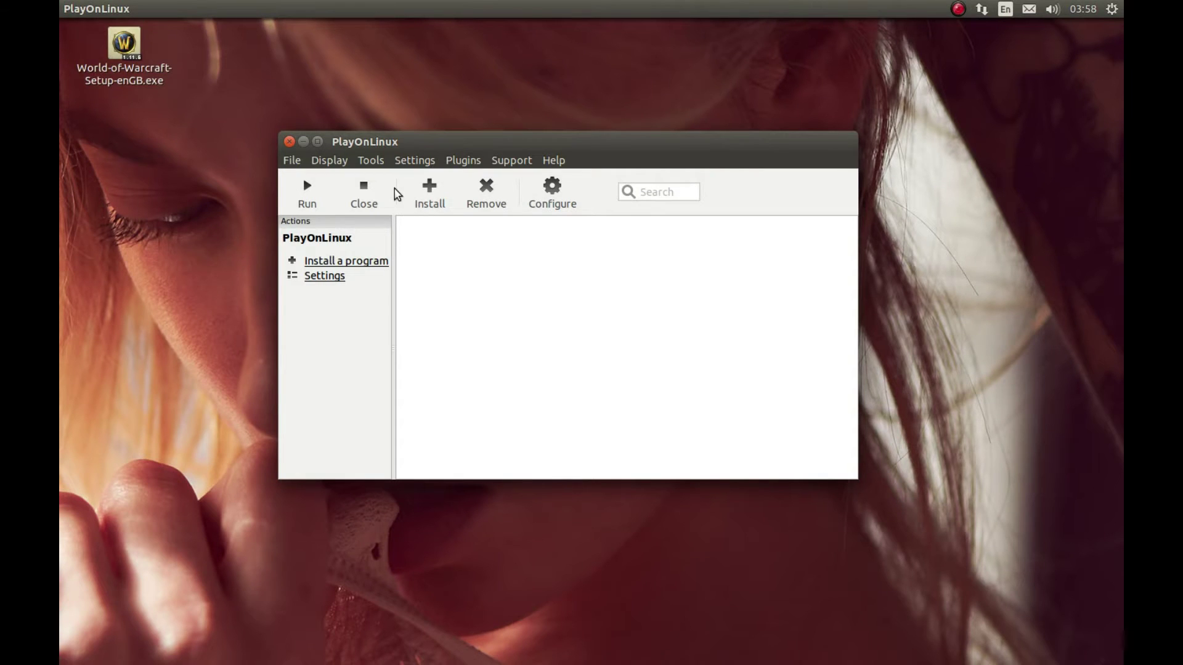
Open Tools > Manage Wine versions in PlayOnLinux
{"action": "left_click_drag", "start_coordinate": [387, 143], "coordinate": [356, 166]}
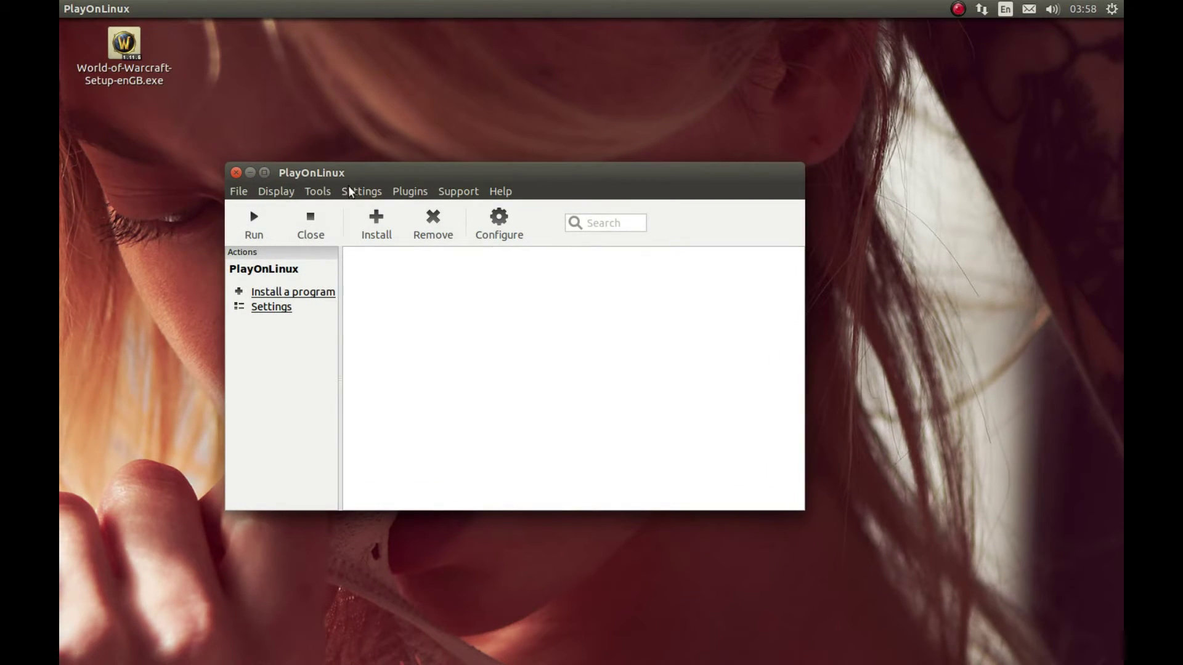
{"action": "left_click", "coordinate": [317, 191]}
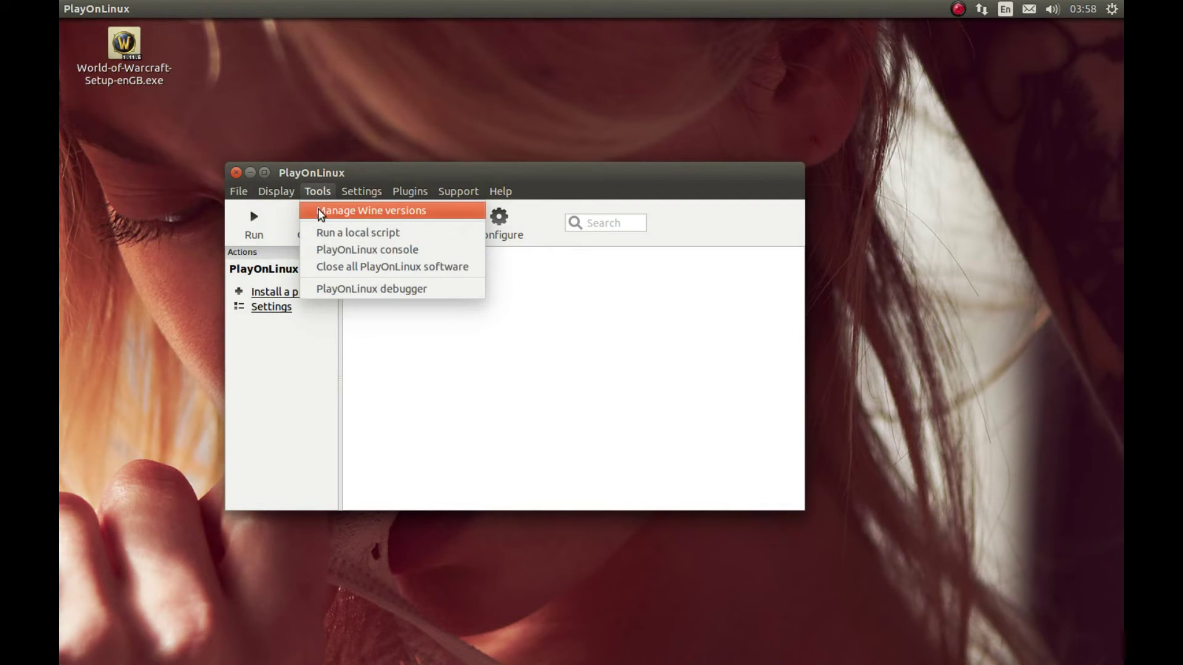
{"action": "left_click", "coordinate": [325, 216]}
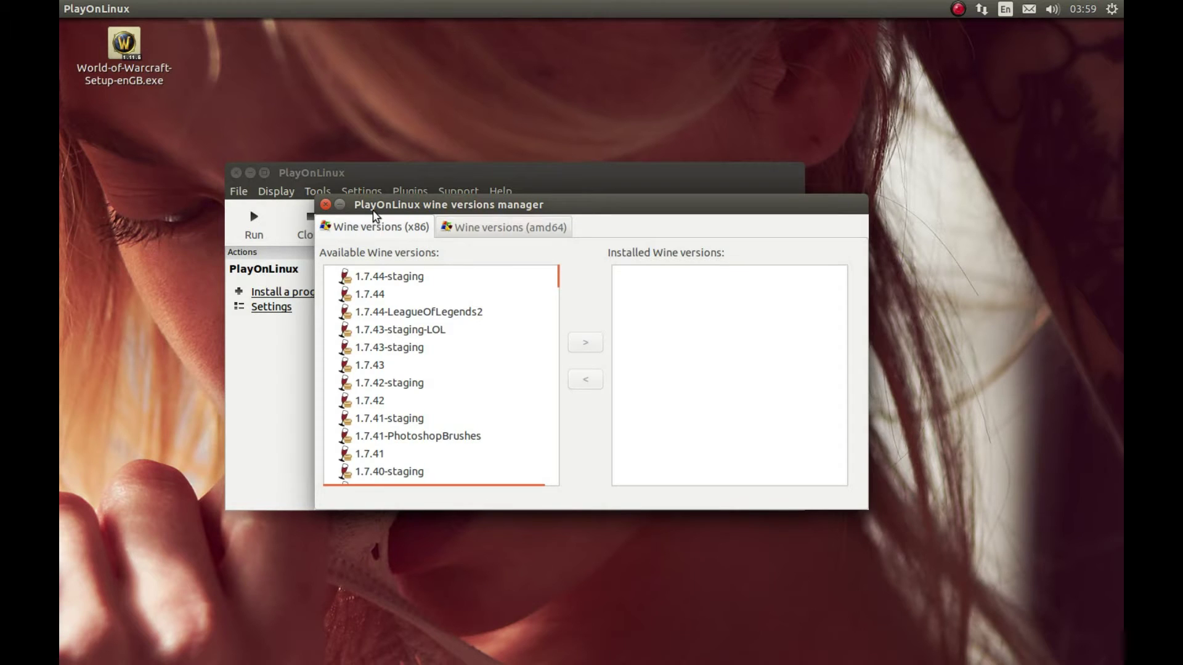
{"action": "left_click", "coordinate": [325, 204]}
{"action": "left_click", "coordinate": [317, 191]}
{"action": "left_click", "coordinate": [353, 211]}
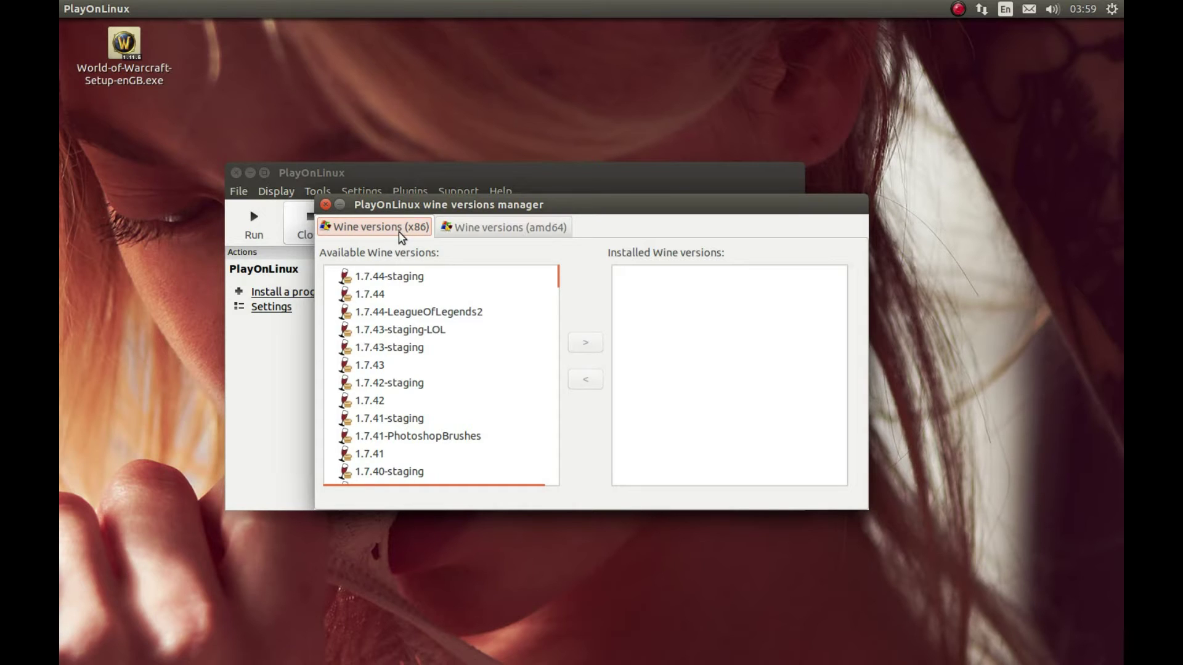
Select Wine 1.7.44 from the x86 builds list
{"action": "left_click", "coordinate": [459, 229]}
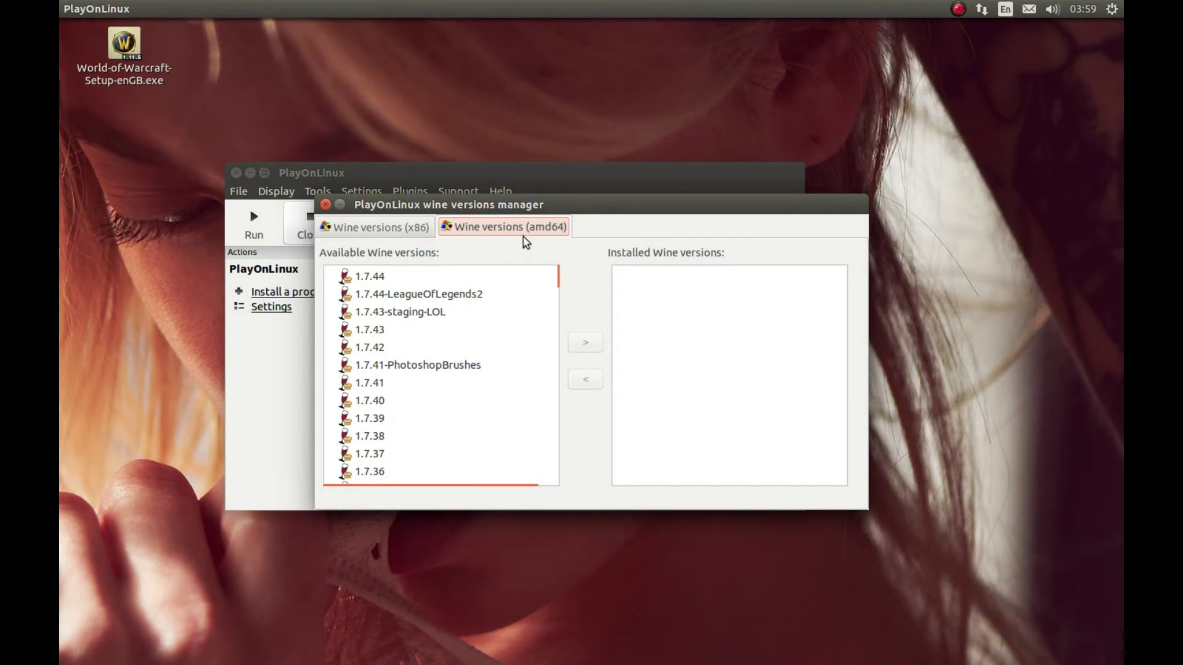
{"action": "left_click", "coordinate": [369, 234]}
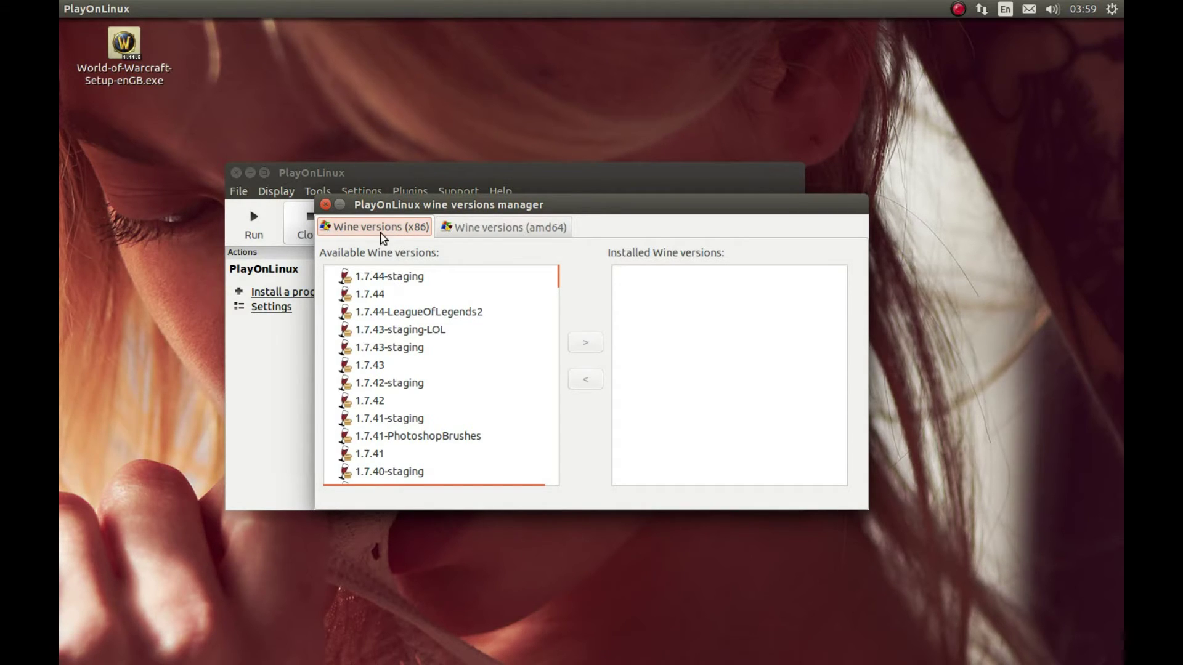
{"action": "left_click", "coordinate": [377, 293]}
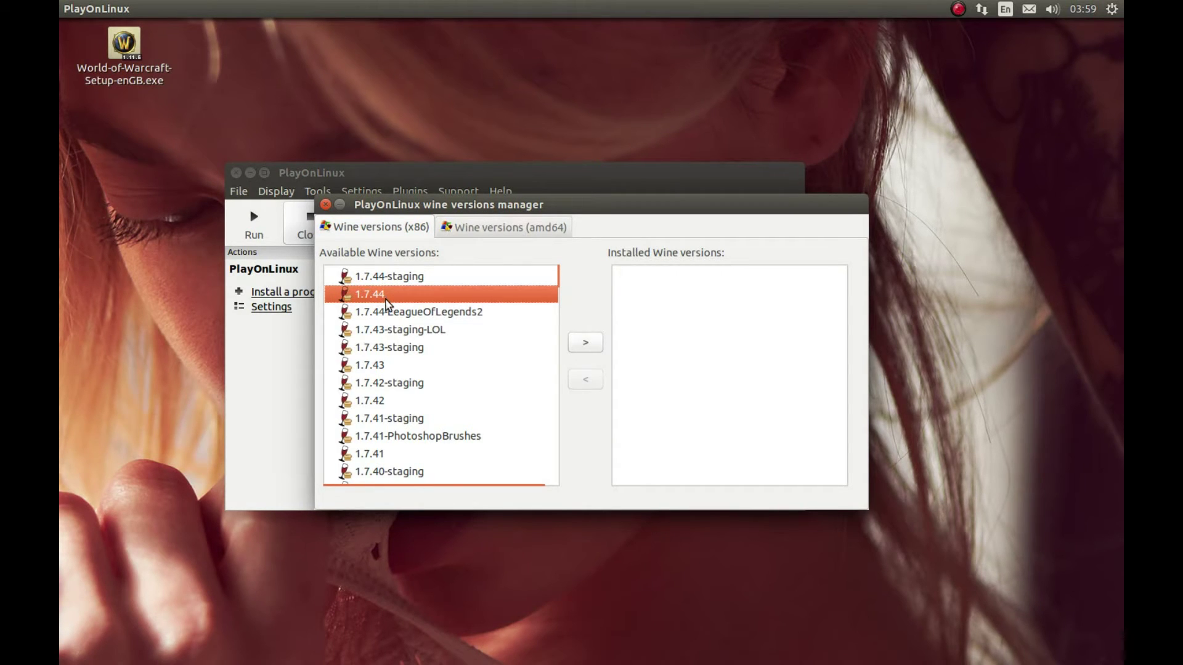
Install Wine 1.7.44 (x86) through the wizard, then close the versions manager
{"action": "left_click", "coordinate": [588, 344]}
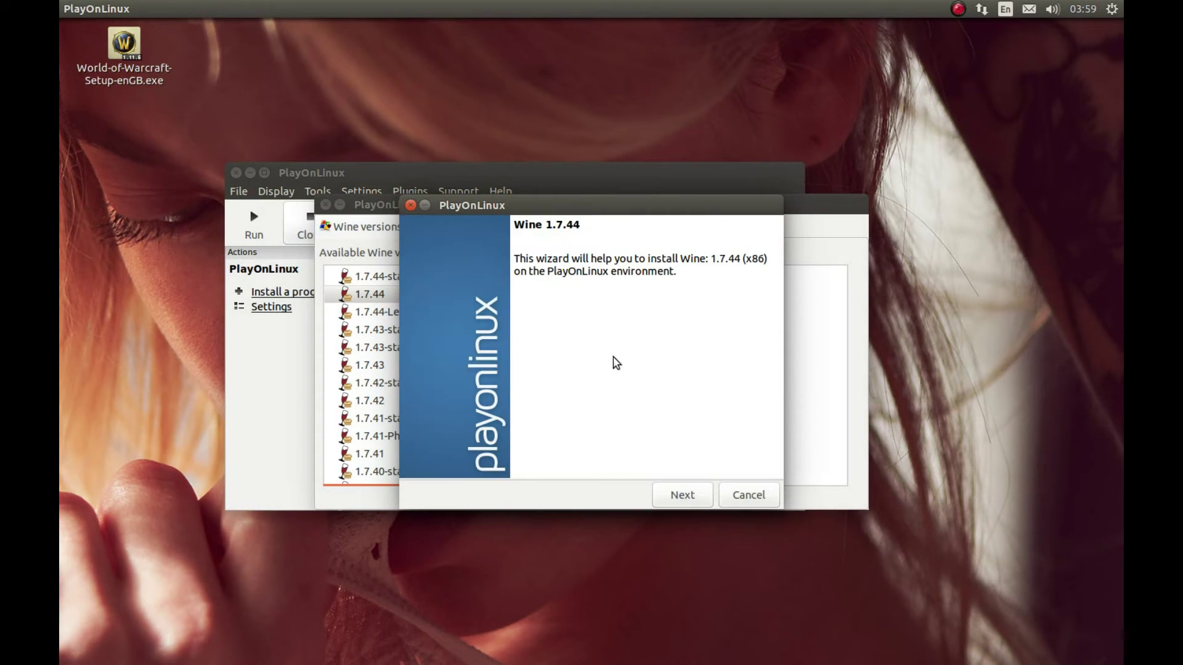
{"action": "left_click", "coordinate": [687, 491]}
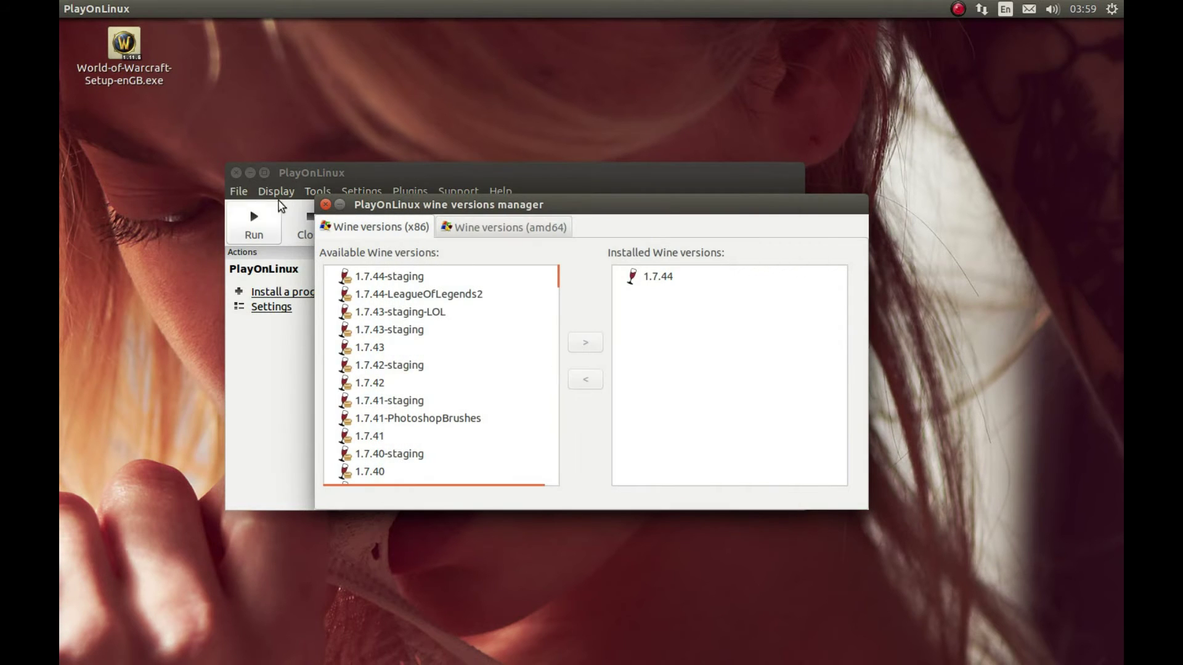
{"action": "left_click", "coordinate": [325, 205]}
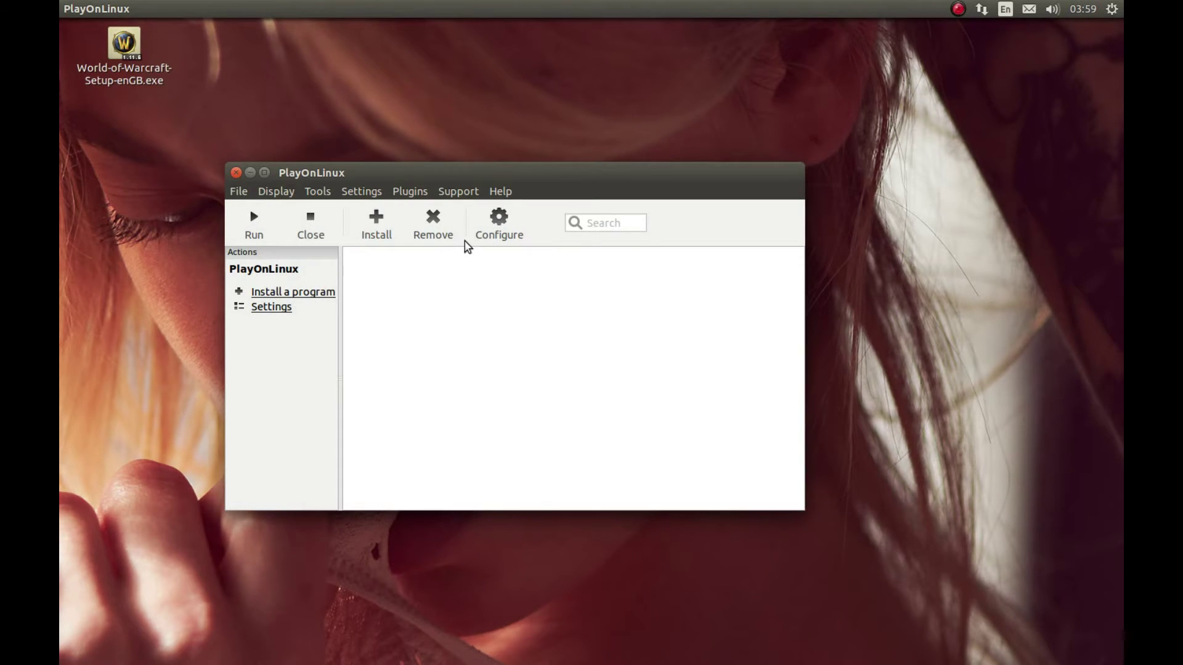
Create a 32-bit virtual drive named WOW using Wine 1.7.44
{"action": "left_click", "coordinate": [498, 225]}
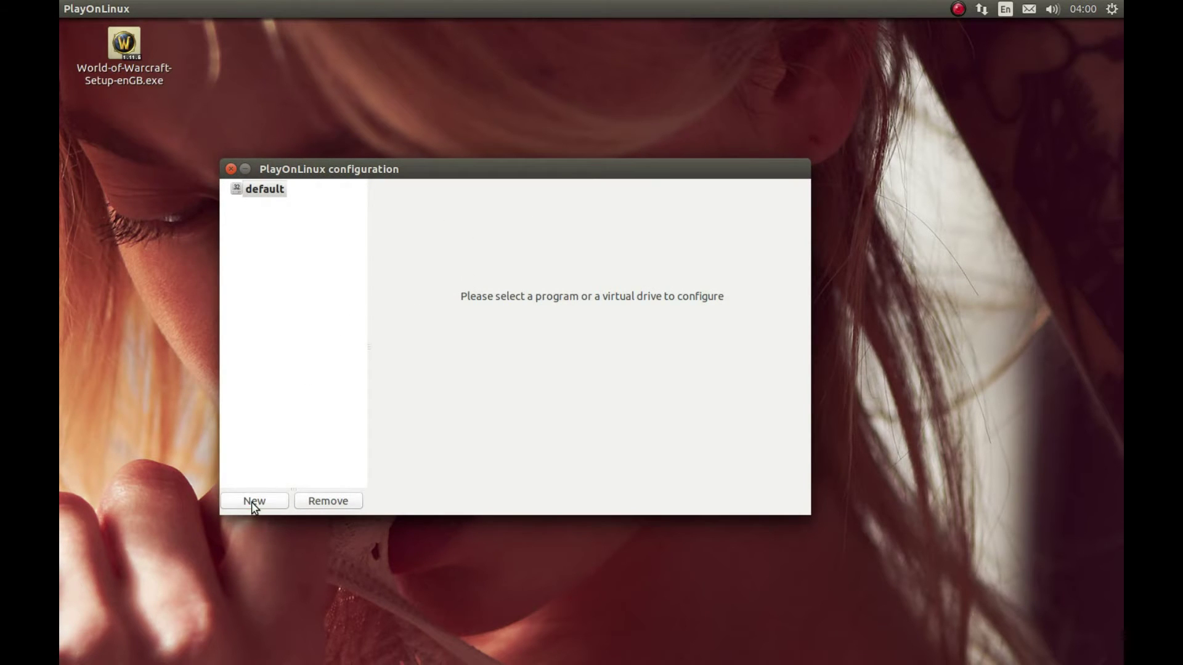
{"action": "left_click", "coordinate": [253, 502]}
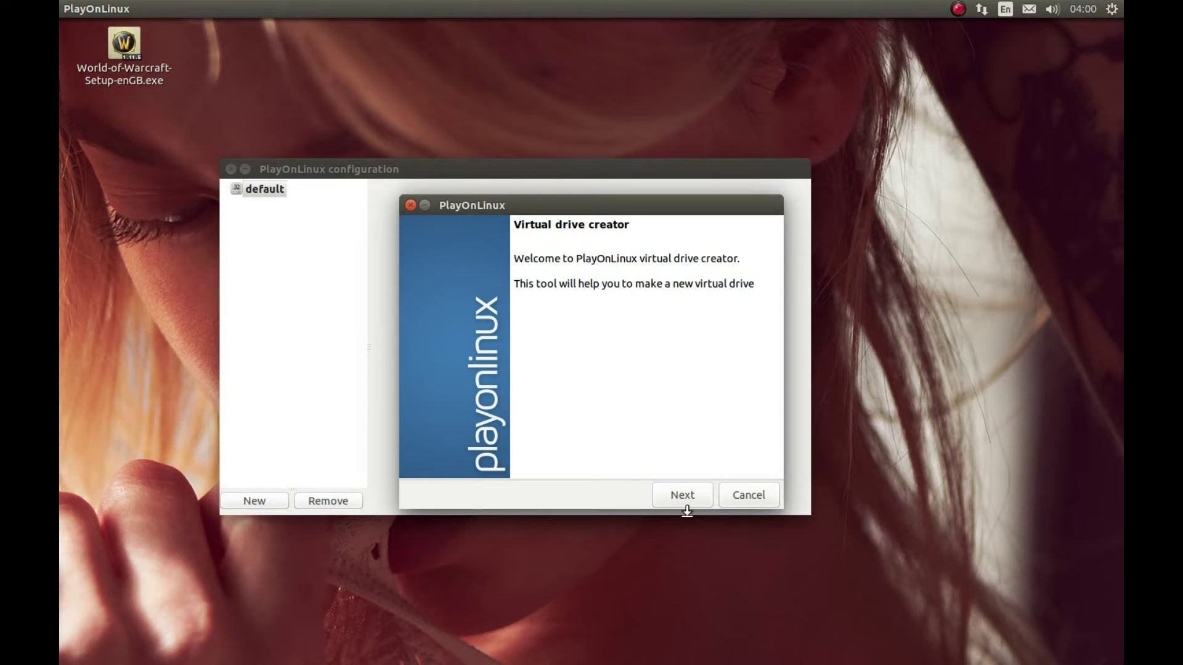
{"action": "left_click", "coordinate": [683, 504]}
{"action": "double_click", "coordinate": [466, 302]}
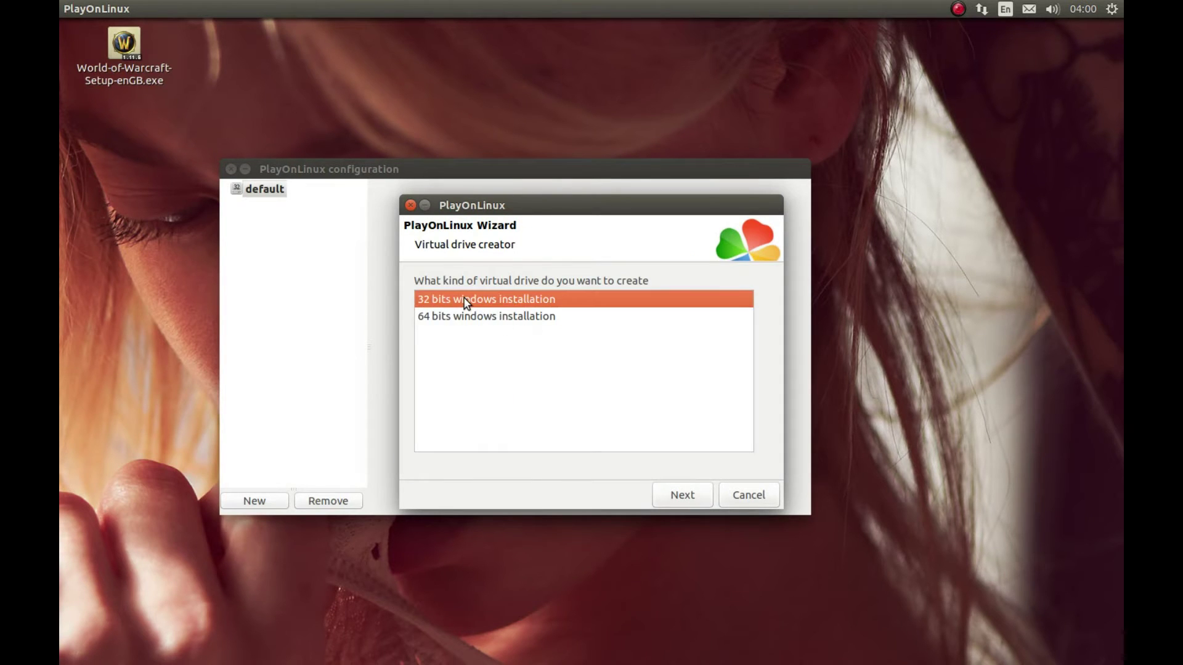
{"action": "left_click", "coordinate": [425, 331]}
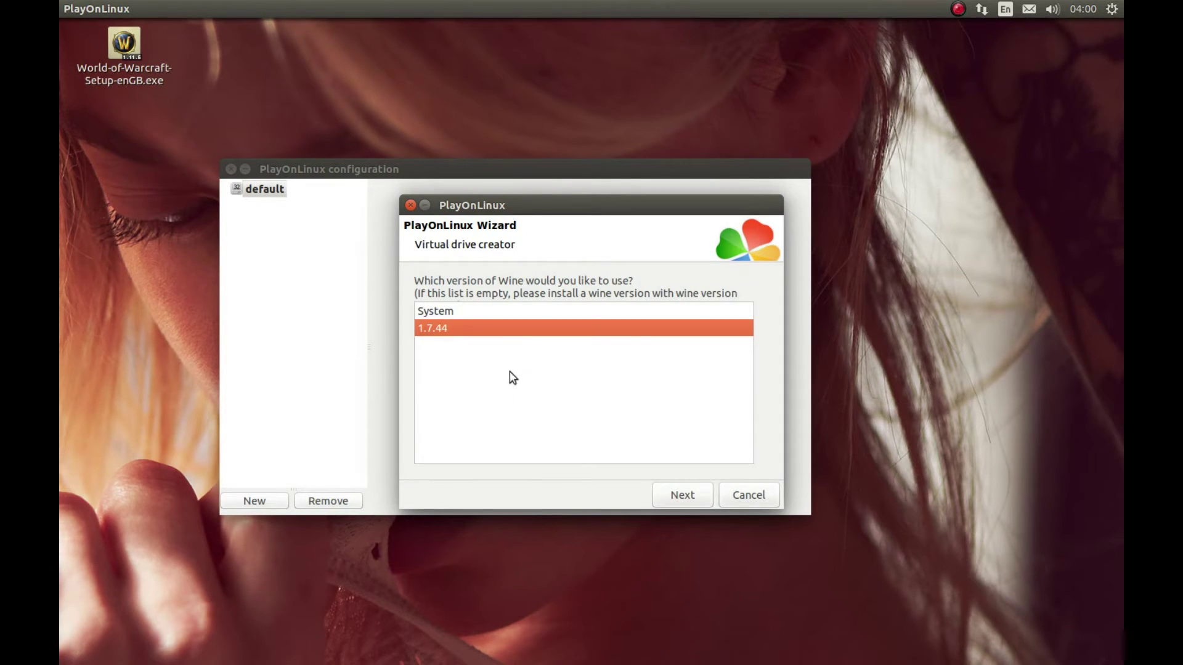
{"action": "left_click", "coordinate": [677, 500]}
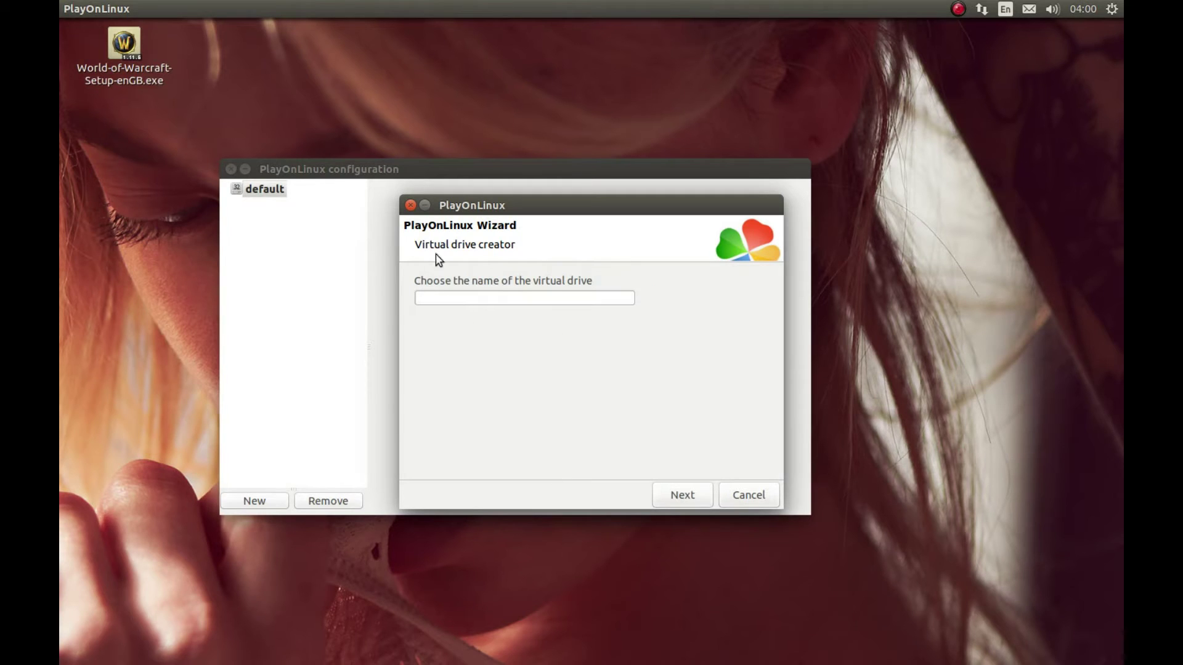
{"action": "left_click", "coordinate": [478, 303]}
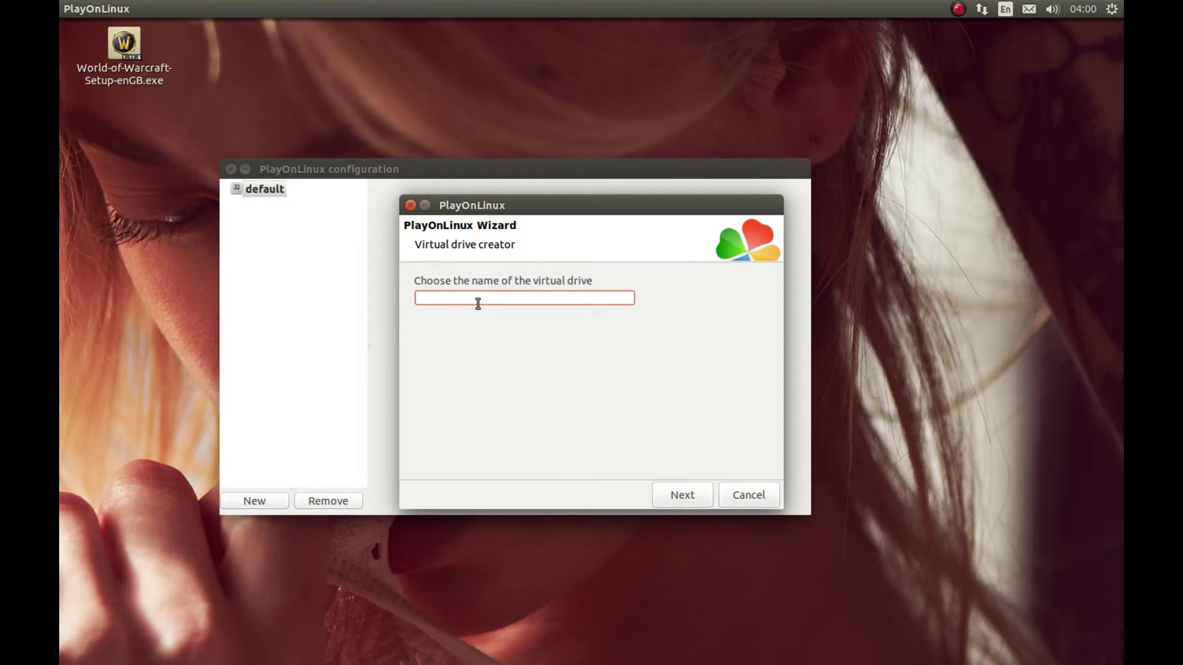
{"action": "type", "text": "WOW"}
{"action": "left_click", "coordinate": [690, 495]}
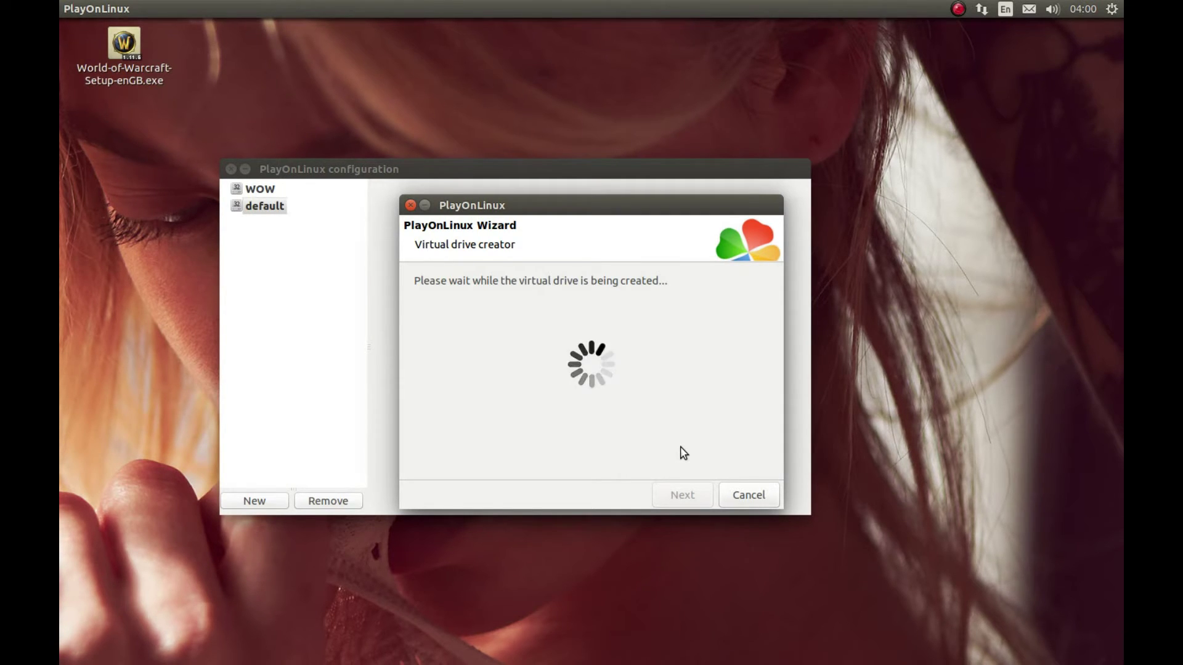
Open Configure Wine for the WOW drive from its Wine tab
{"action": "left_click", "coordinate": [256, 195]}
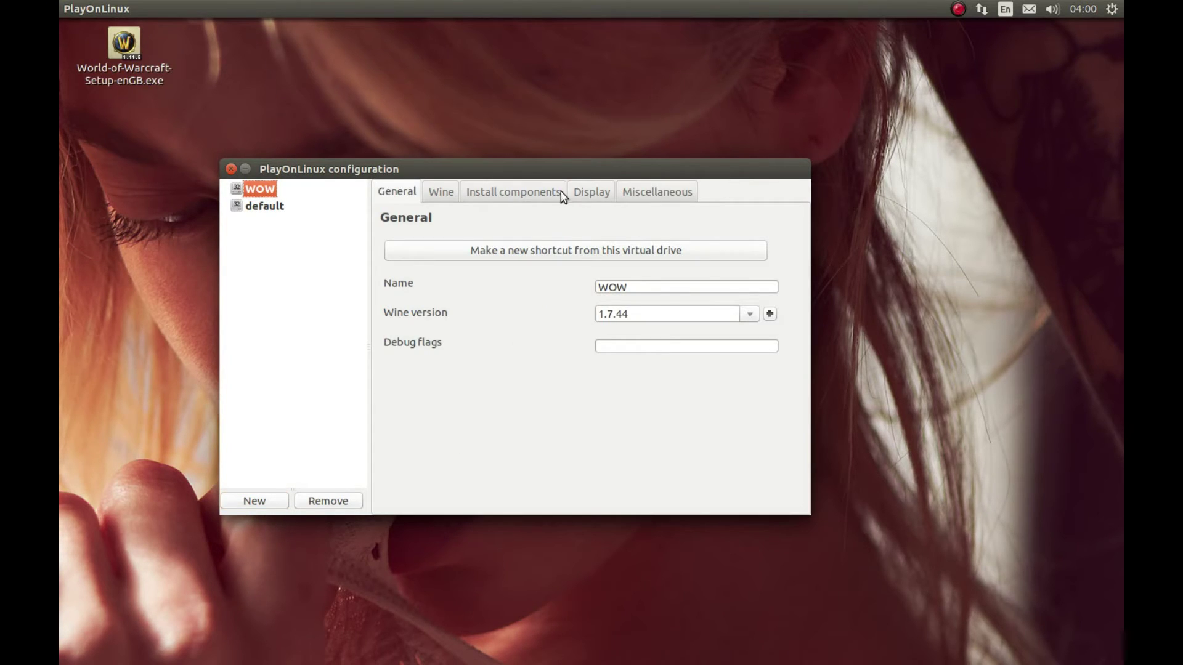
{"action": "left_click", "coordinate": [437, 193]}
{"action": "left_click", "coordinate": [427, 289]}
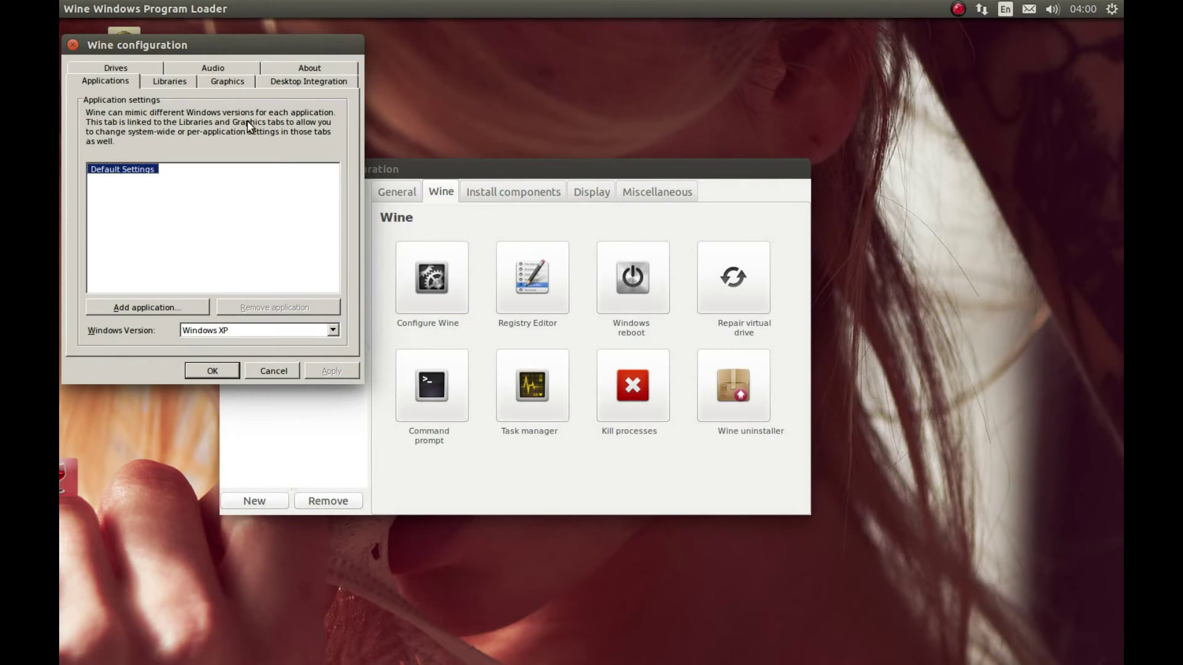
Under Graphics, enable a 1280 x 720 virtual desktop and full-screen mouse capture, then apply
{"action": "left_click", "coordinate": [221, 77]}
{"action": "left_click_drag", "start_coordinate": [222, 48], "coordinate": [298, 102]}
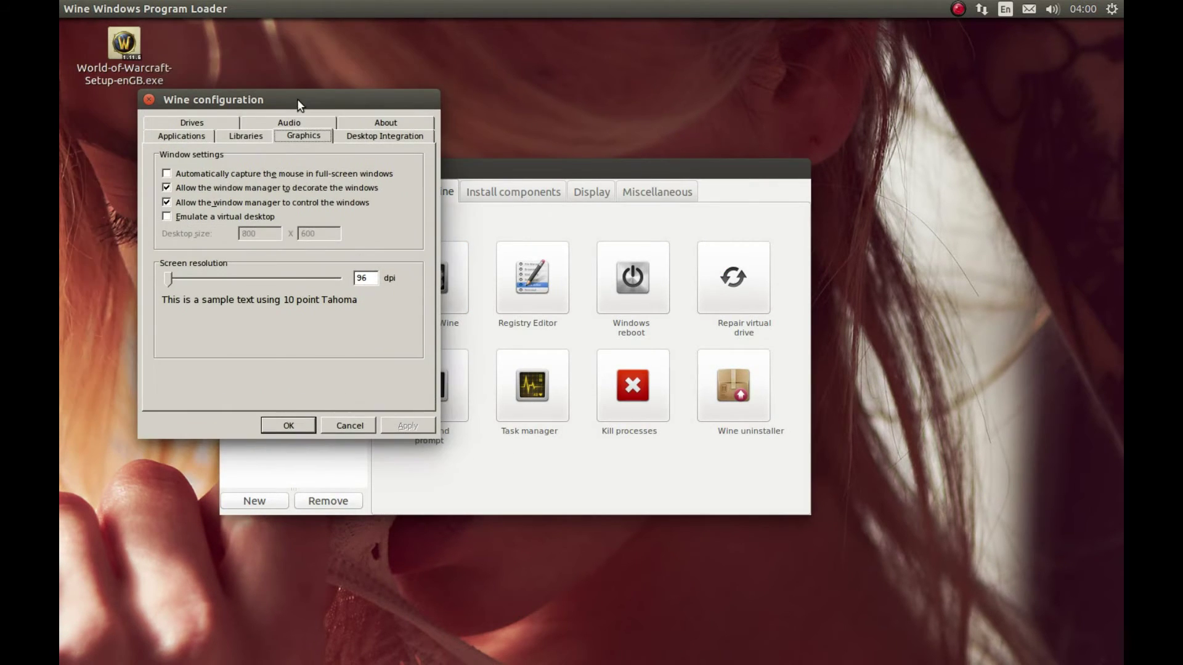
{"action": "left_click", "coordinate": [171, 217]}
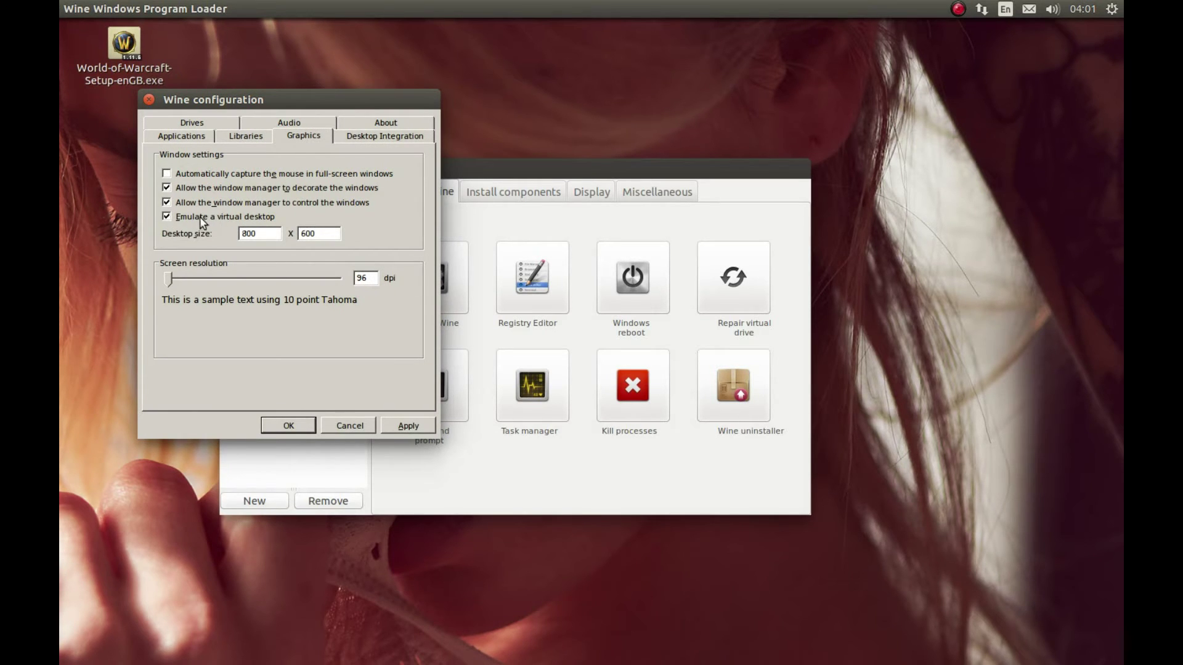
{"action": "left_click", "coordinate": [251, 233]}
{"action": "left_click_drag", "start_coordinate": [274, 233], "coordinate": [105, 231]}
{"action": "type", "text": "1280"}
{"action": "key", "text": "Tab"}
{"action": "type", "text": "720"}
{"action": "left_click", "coordinate": [167, 174]}
{"action": "left_click", "coordinate": [402, 424]}
Close Wine configuration and run World-of-Warcraft-Setup-enGB.exe in the WOW drive via Miscellaneous
{"action": "left_click", "coordinate": [287, 425]}
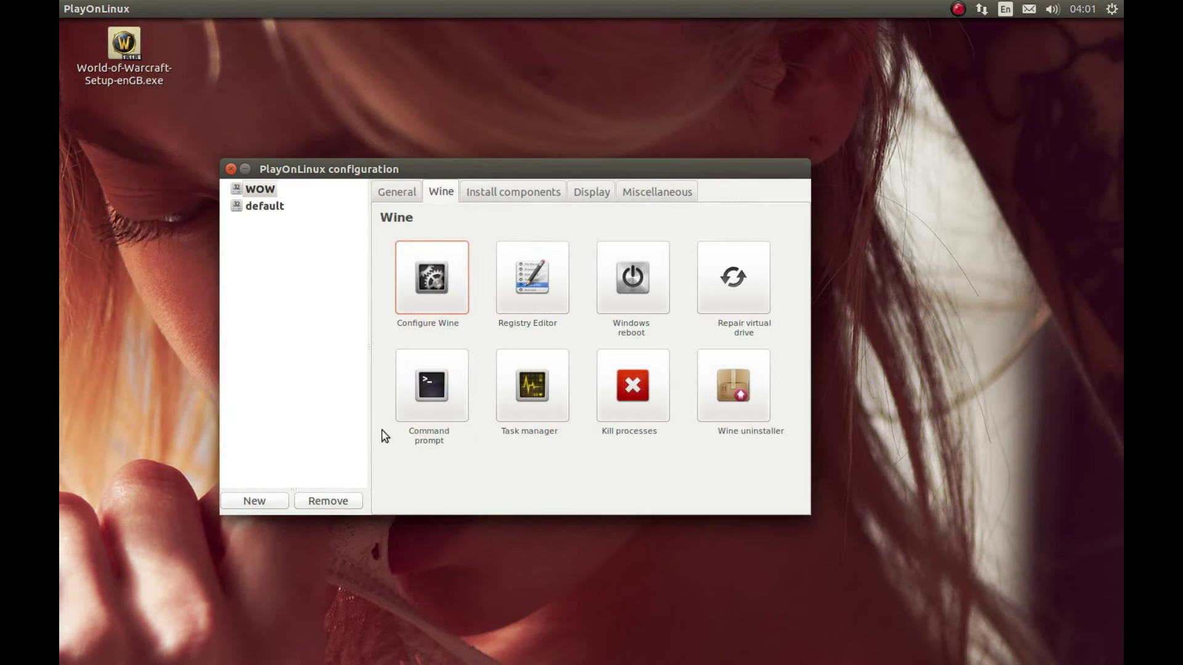
{"action": "left_click", "coordinate": [642, 200]}
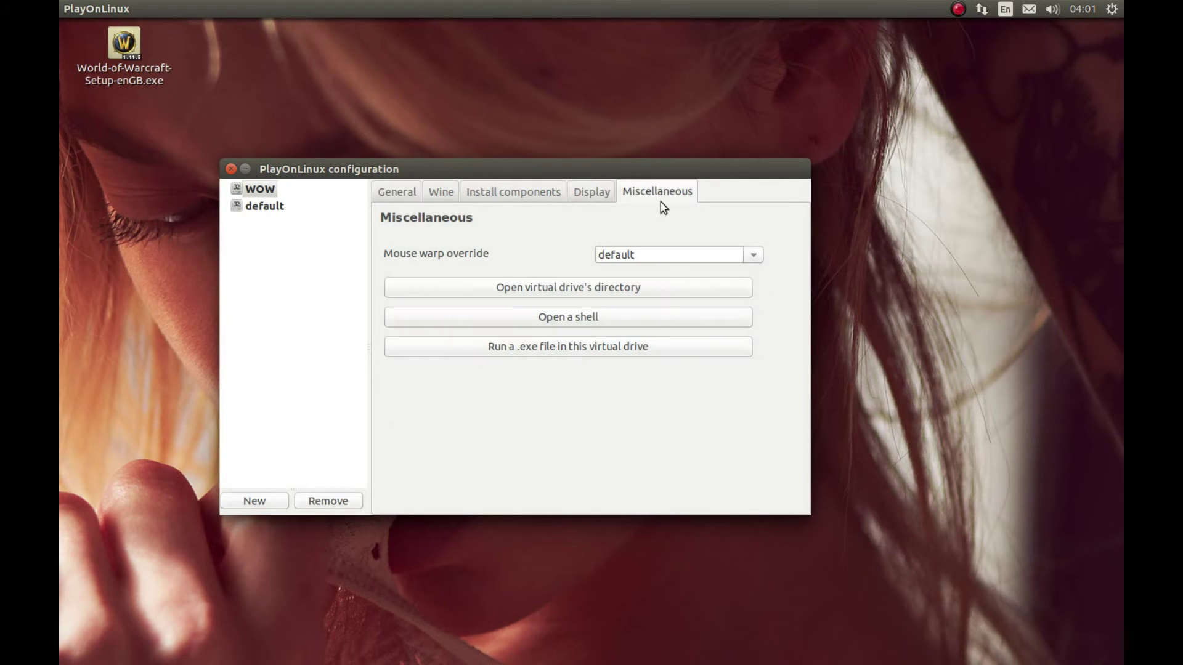
{"action": "left_click", "coordinate": [519, 348]}
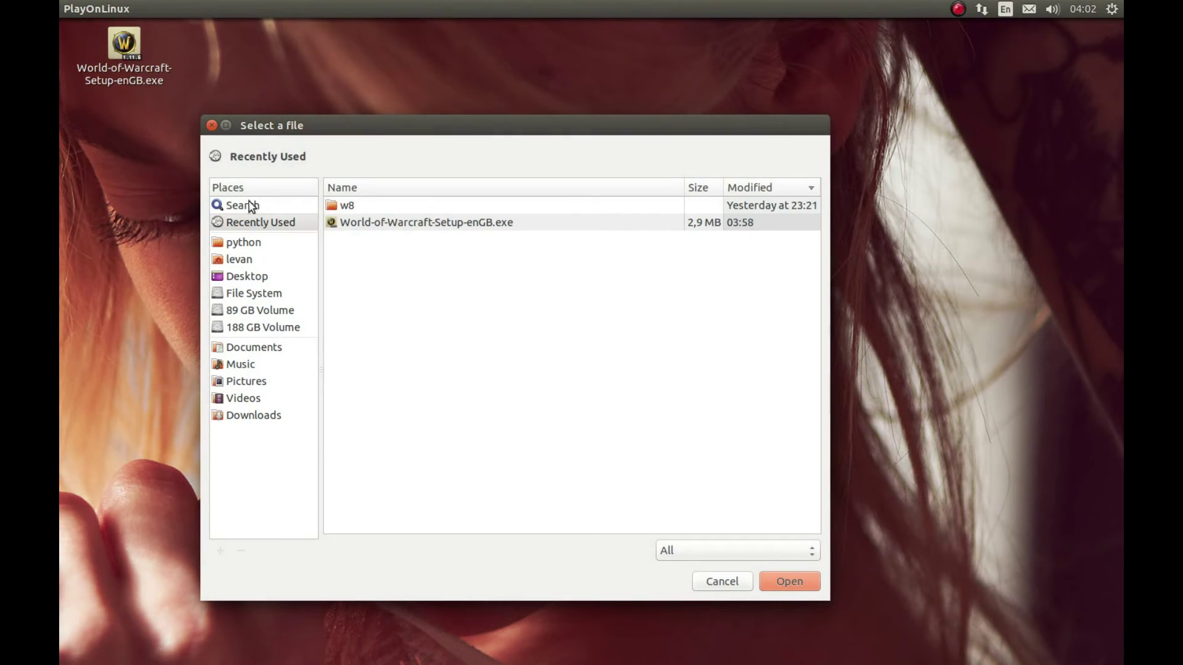
{"action": "left_click", "coordinate": [362, 224]}
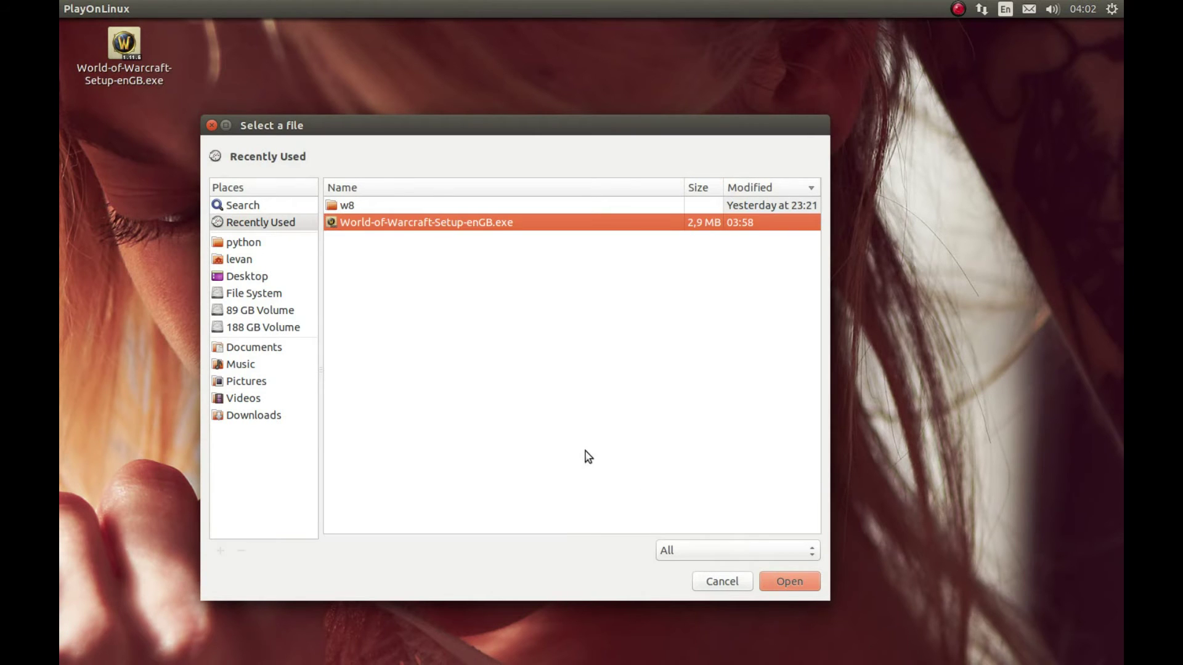
{"action": "double_click", "coordinate": [403, 229]}
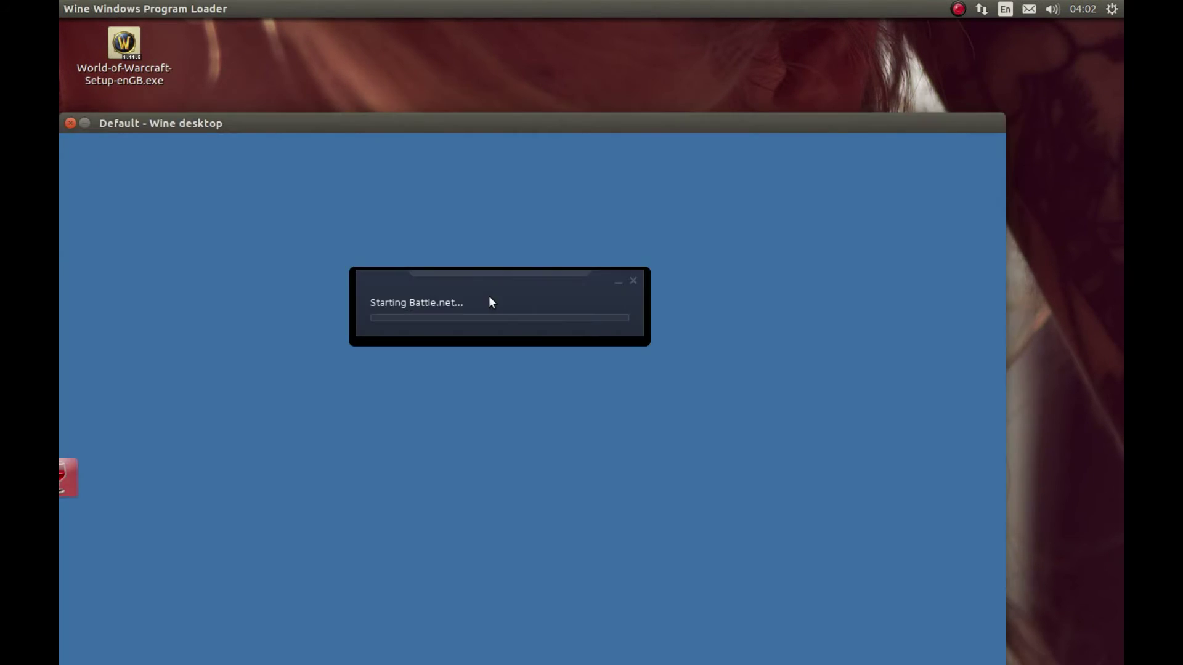
Install Battle.net to the default C:\Program Files\Battle.net location
{"action": "left_click_drag", "start_coordinate": [431, 126], "coordinate": [487, 71]}
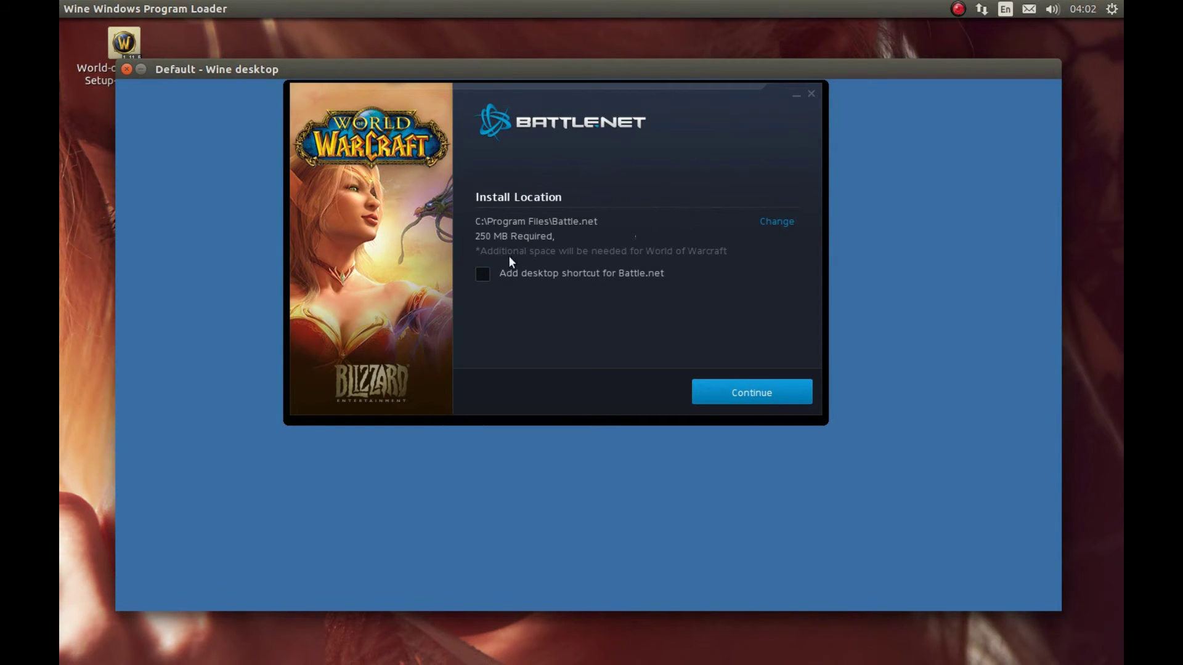
{"action": "left_click", "coordinate": [737, 394]}
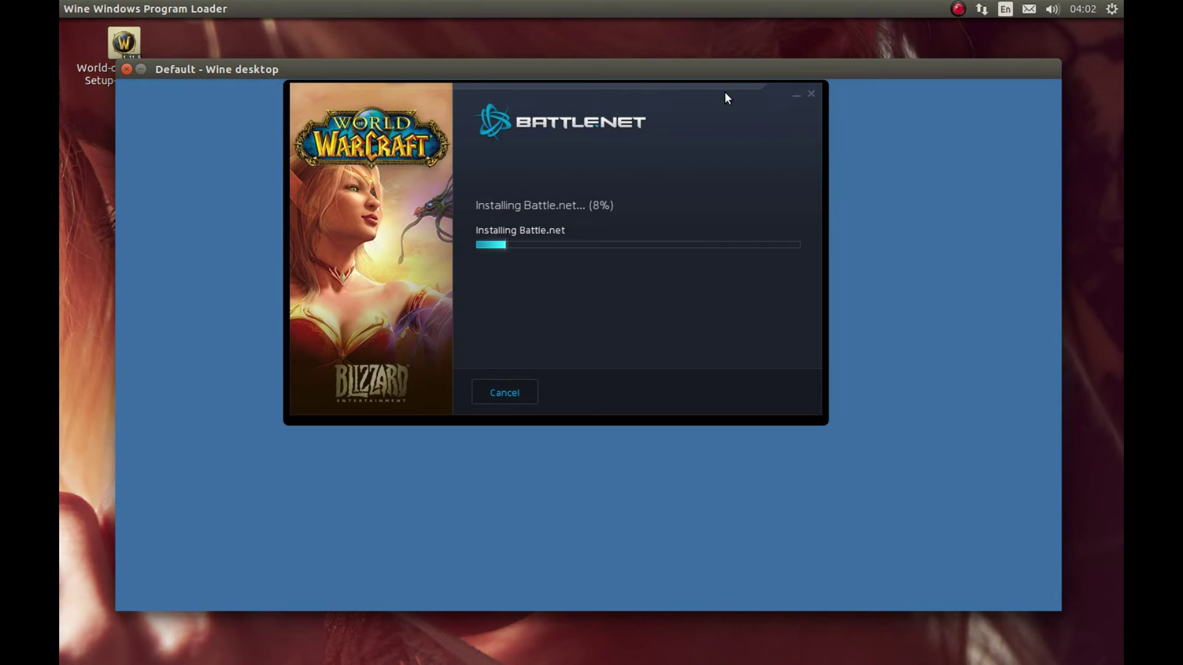
{"action": "left_click_drag", "start_coordinate": [725, 93], "coordinate": [723, 147]}
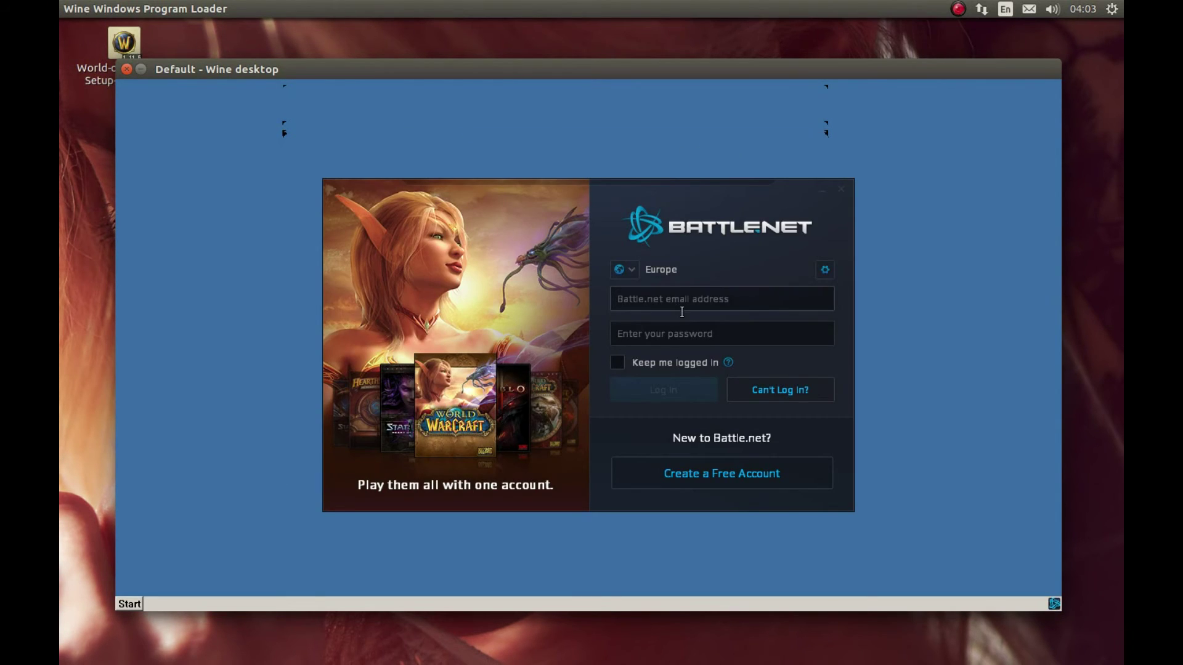
Log in with the account e-mail and password, 'Keep me logged in' ticked, retrying after the error
{"action": "left_click", "coordinate": [680, 311]}
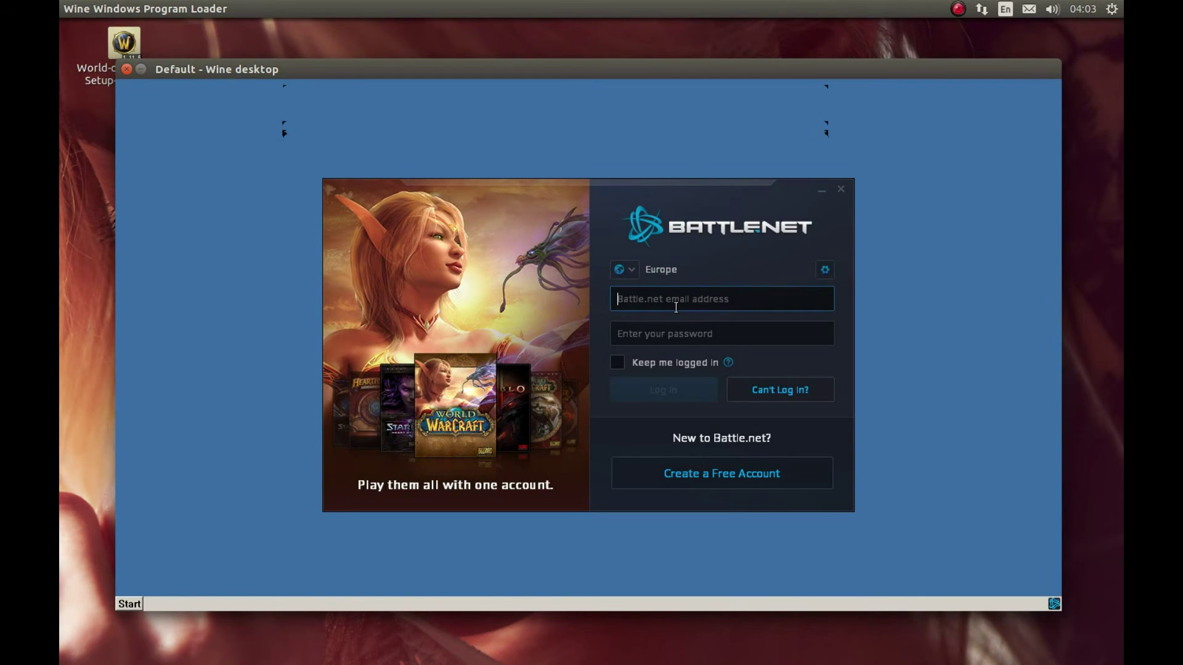
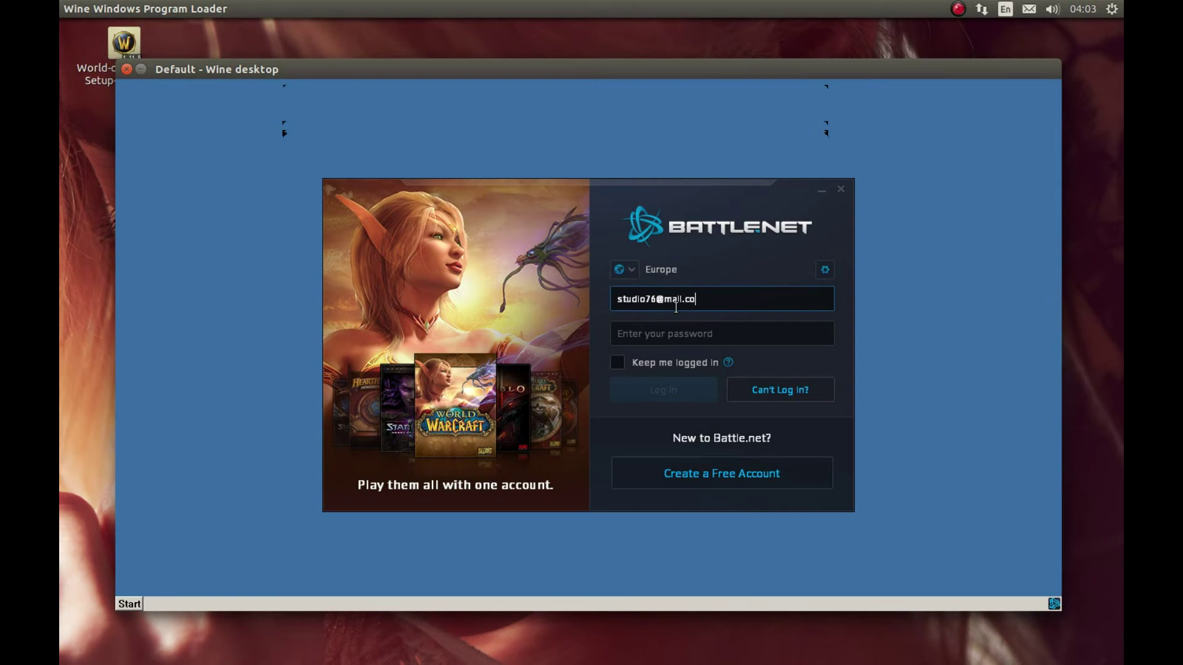
{"action": "key", "text": "Tab"}
{"action": "type", "text": "******"}
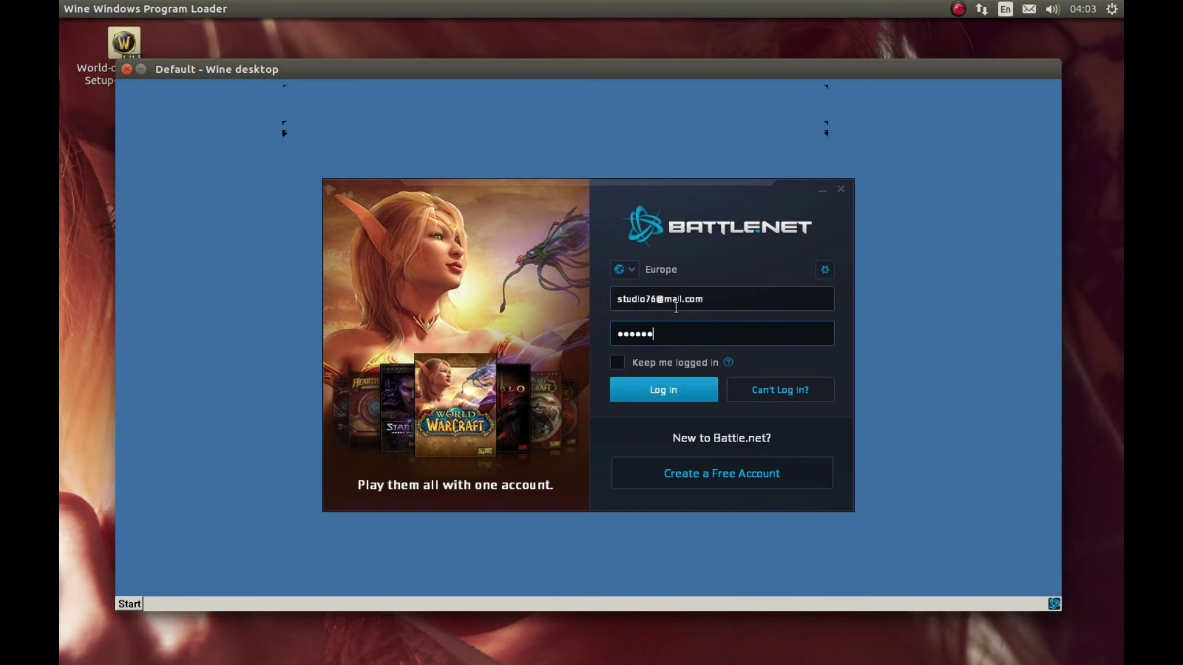
{"action": "type", "text": "***"}
{"action": "left_click", "coordinate": [610, 362]}
{"action": "left_click", "coordinate": [630, 386]}
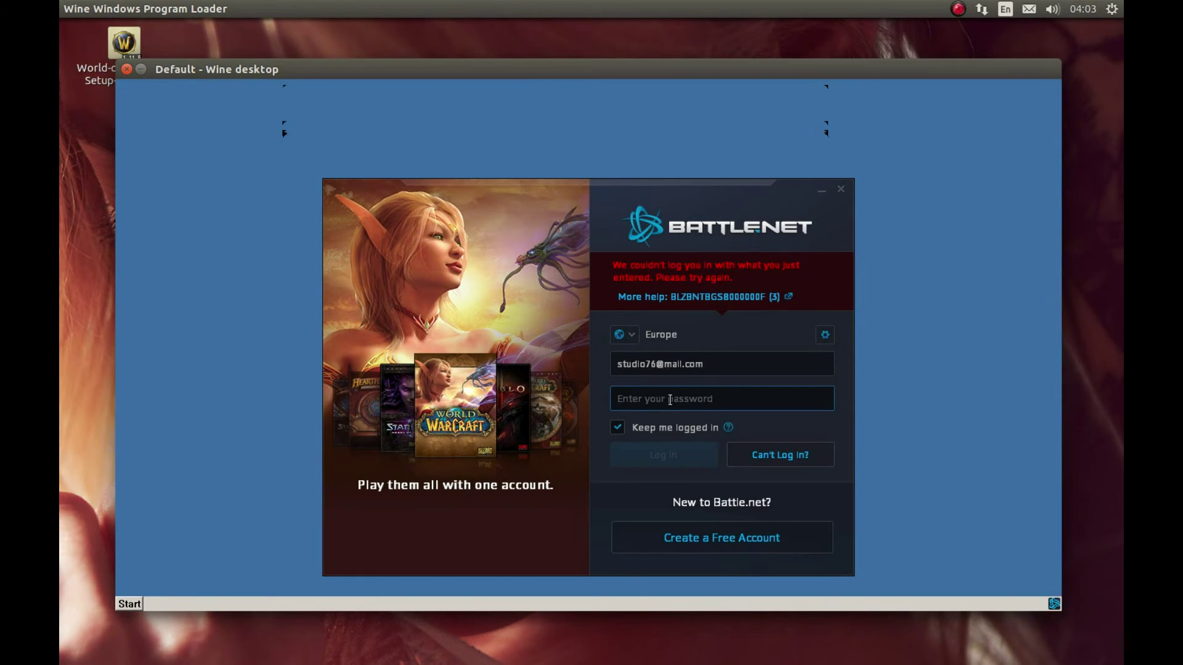
{"action": "type", "text": "●●●●●●●●●●"}
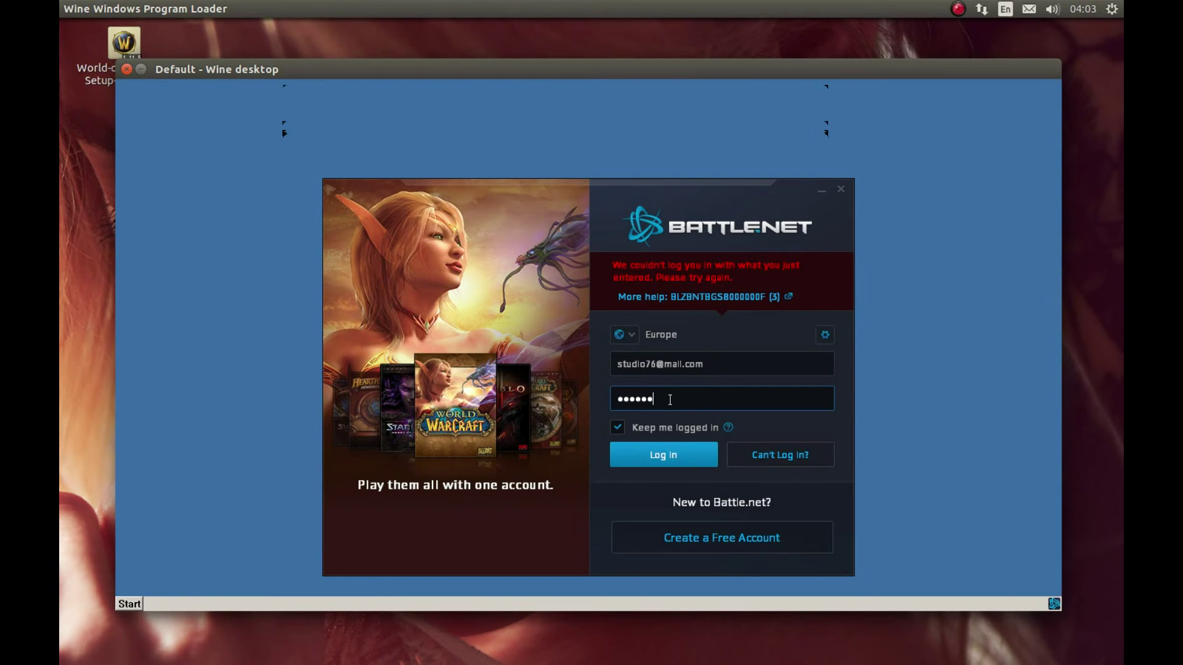
{"action": "left_click", "coordinate": [663, 454]}
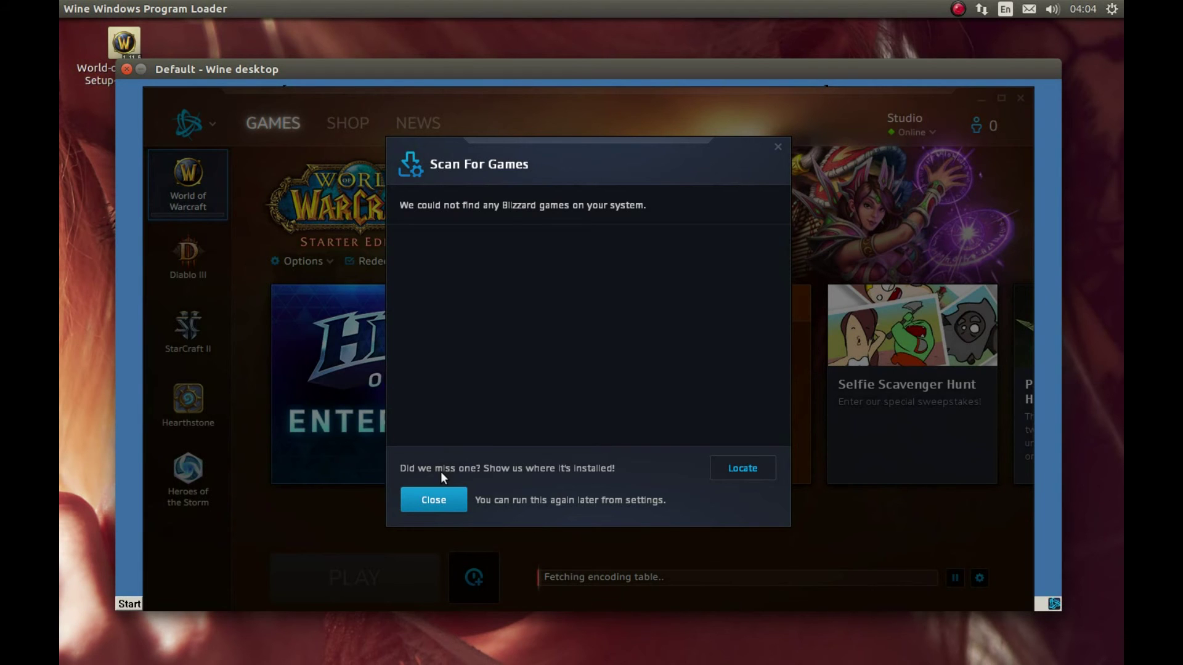
Close the Scan For Games notice and start the World of Warcraft download
{"action": "left_click", "coordinate": [429, 501]}
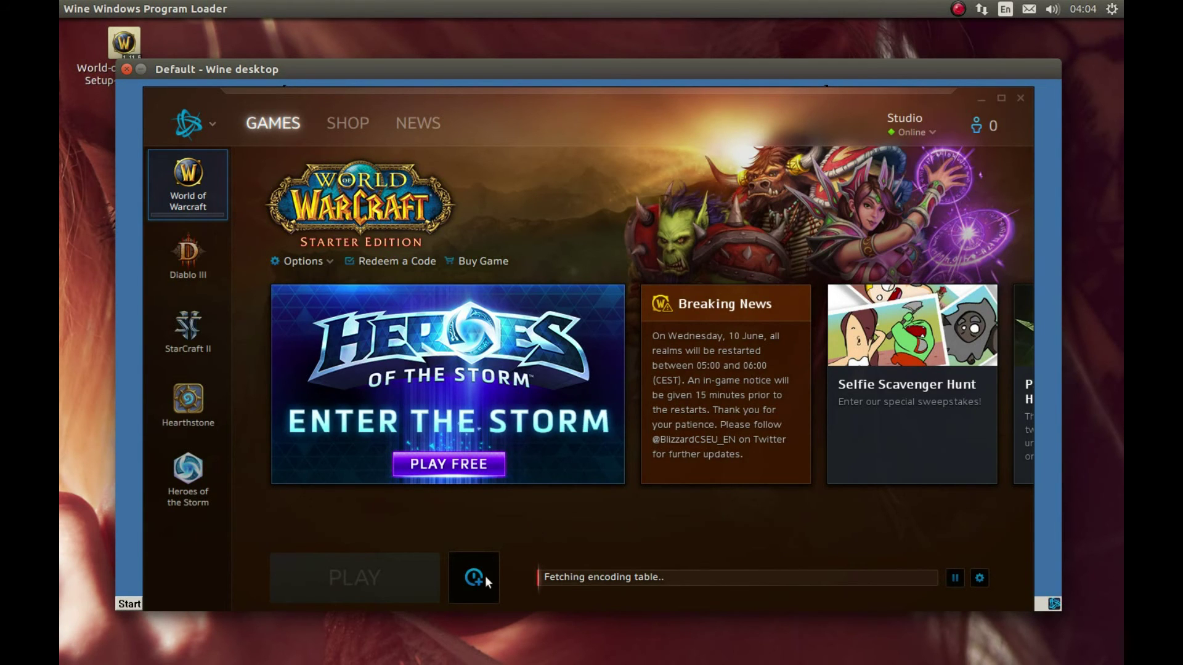
{"action": "left_click_drag", "start_coordinate": [531, 107], "coordinate": [527, 97]}
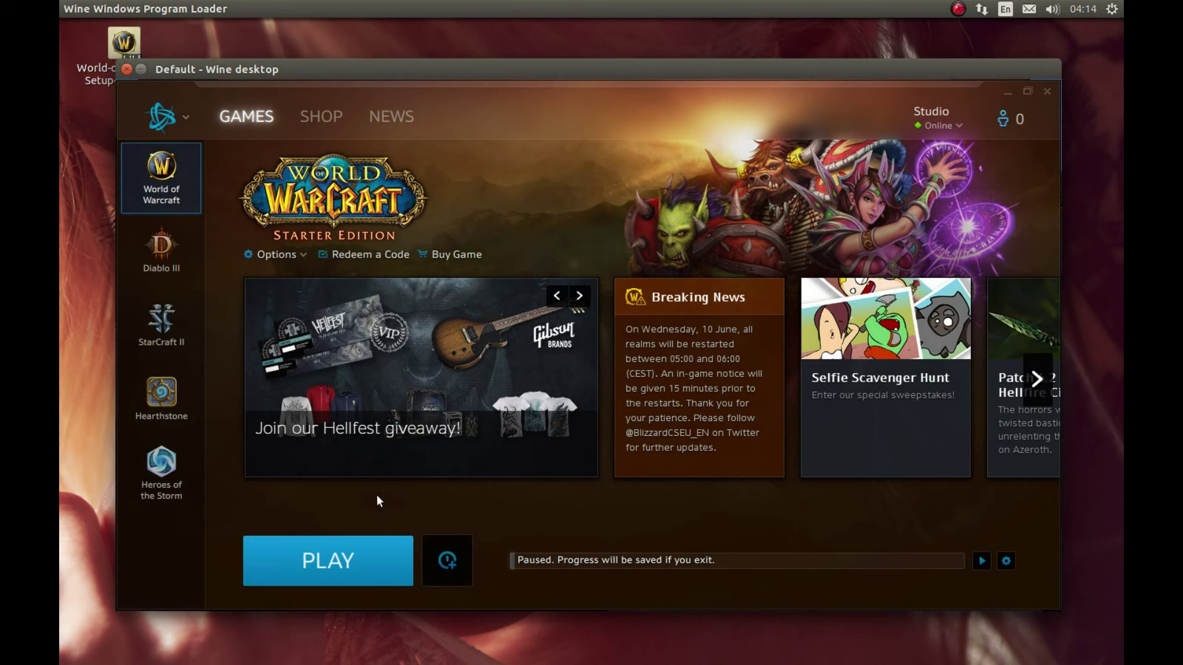
{"action": "left_click", "coordinate": [320, 537]}
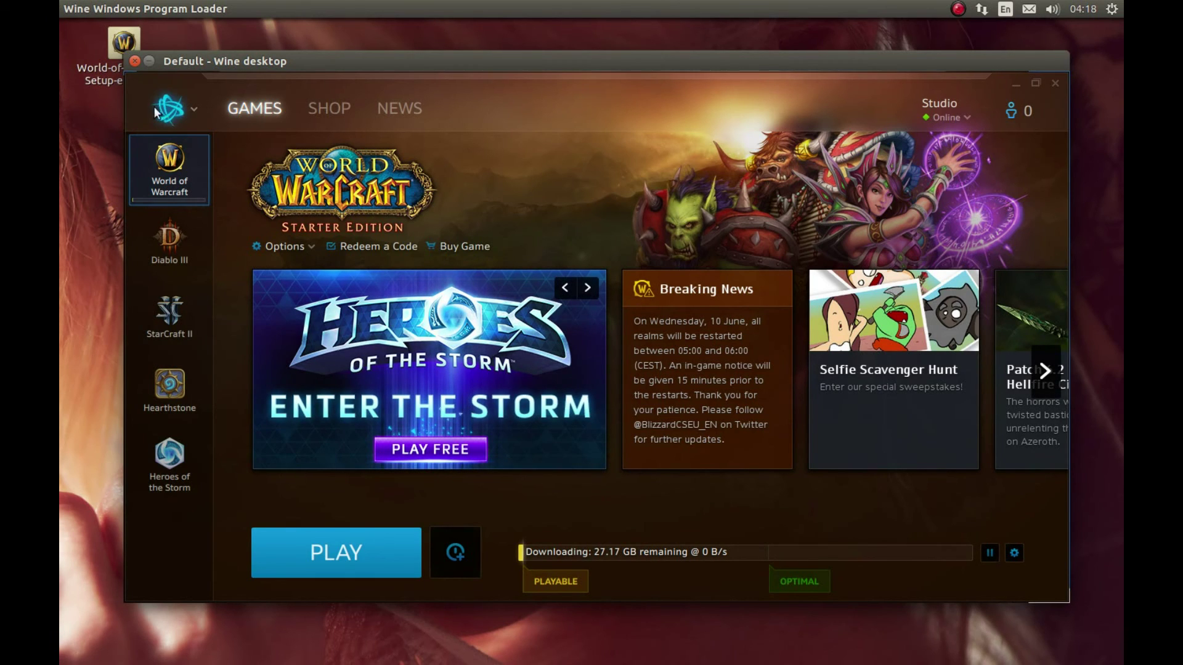
Make a new shortcut named Battle.net Launcher from Battle.net Launcher.exe in the WOW virtual drive
{"action": "left_click", "coordinate": [149, 61]}
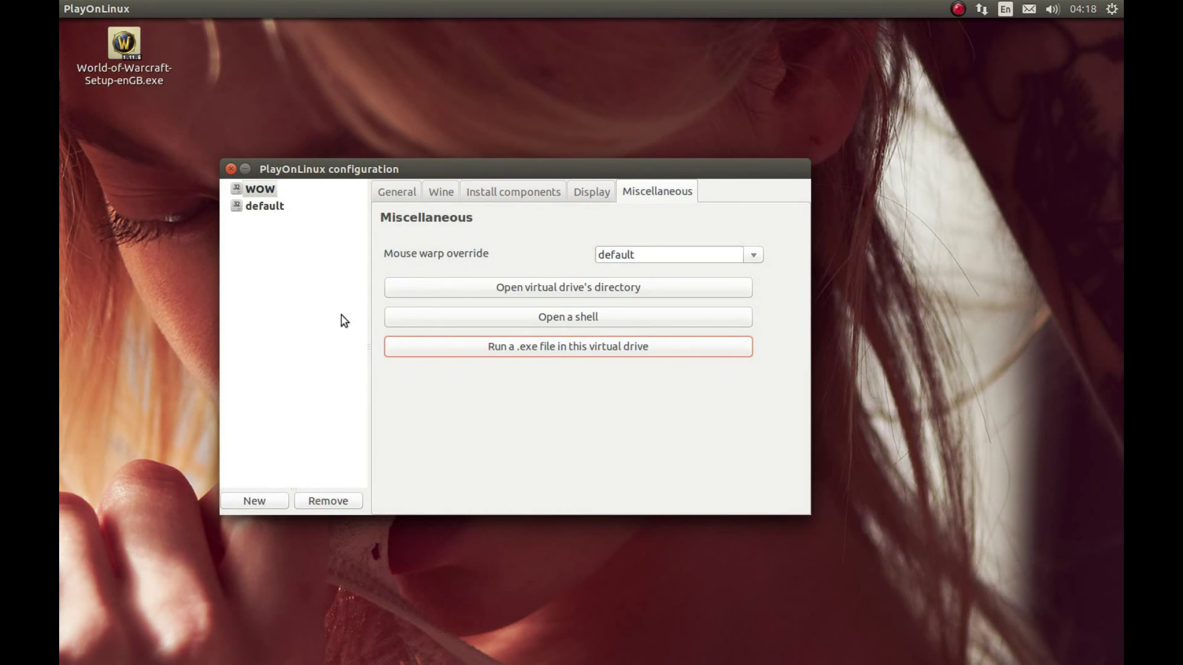
{"action": "left_click", "coordinate": [259, 190]}
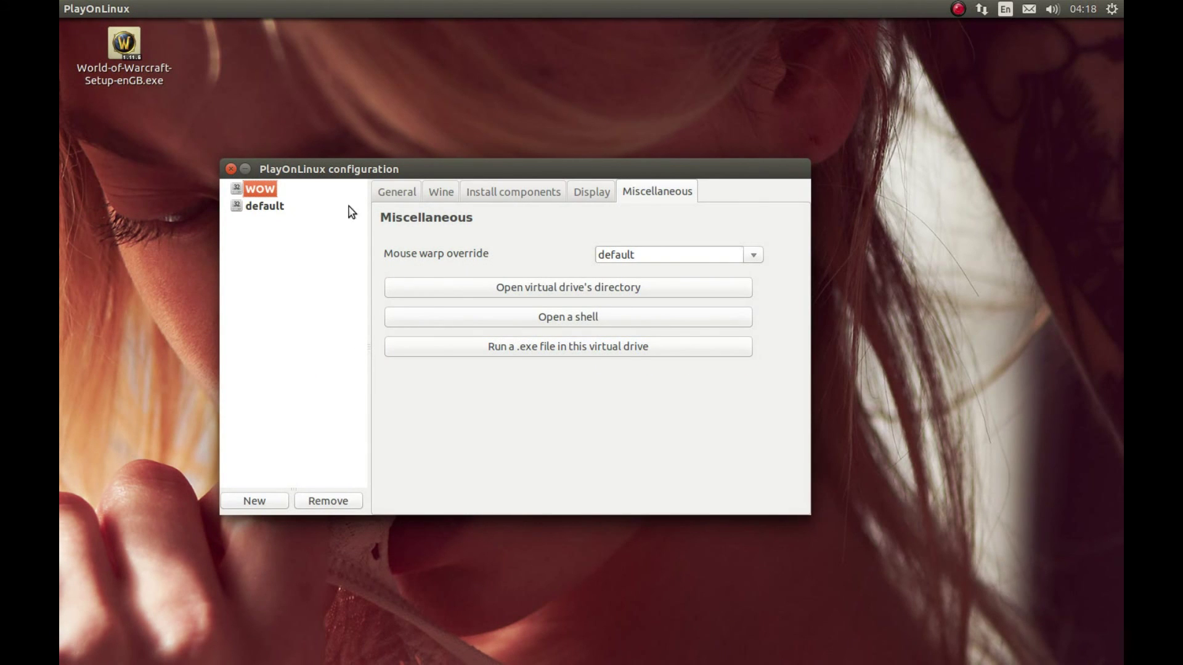
{"action": "left_click", "coordinate": [394, 193]}
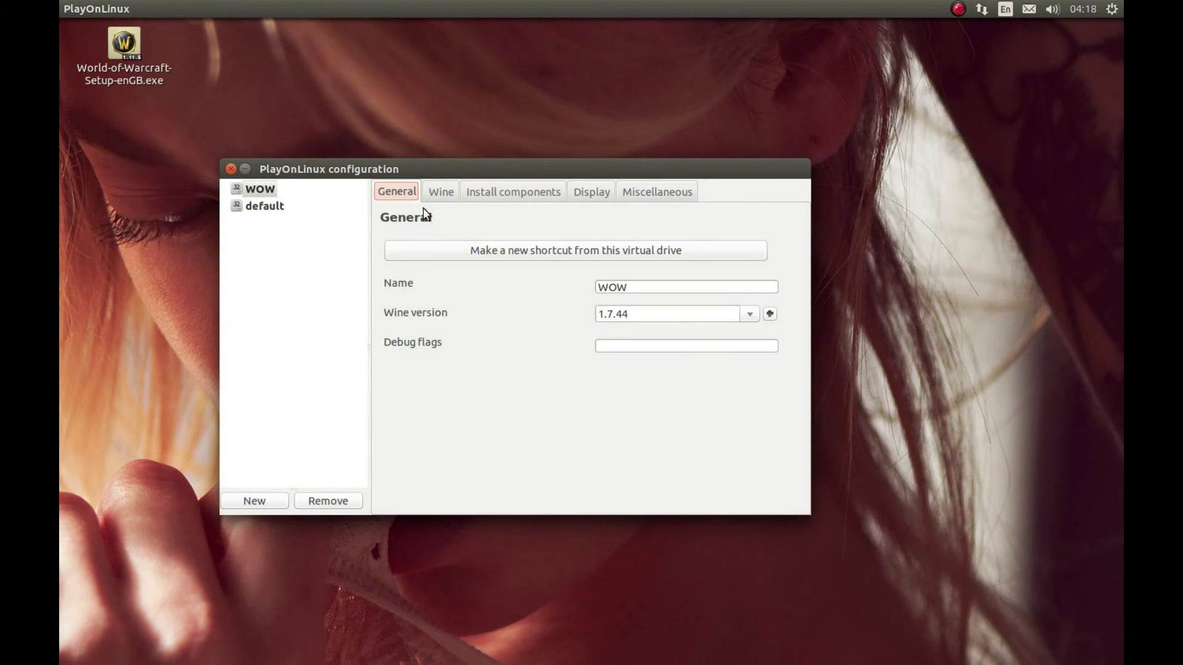
{"action": "left_click", "coordinate": [539, 257]}
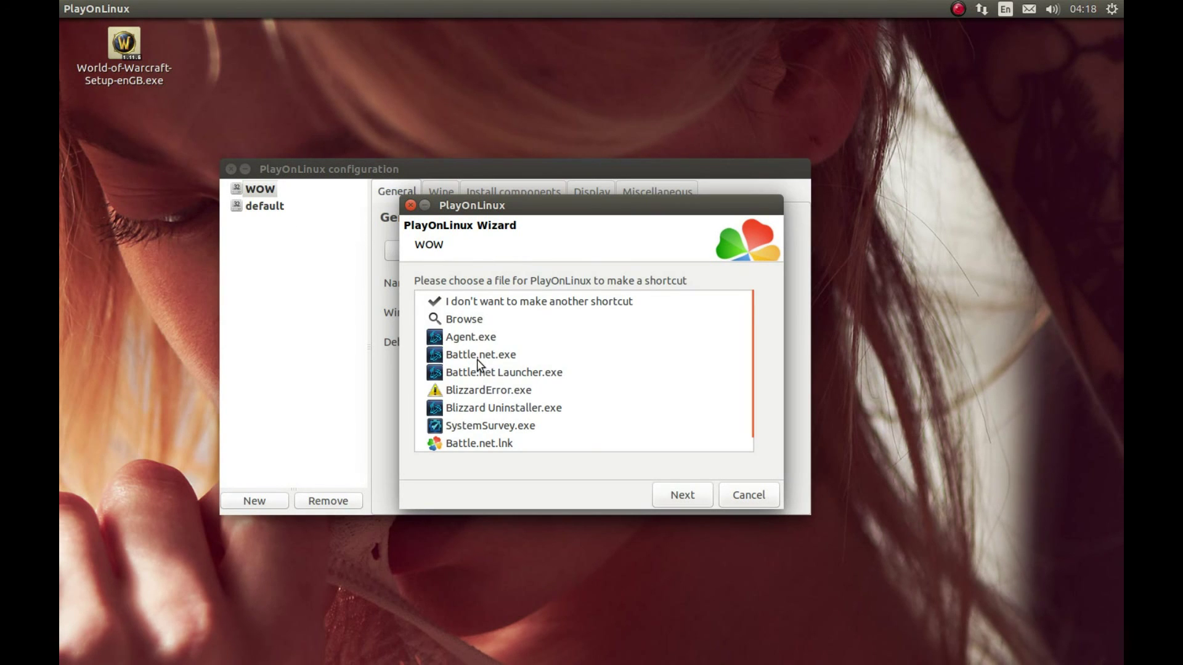
{"action": "left_click", "coordinate": [571, 375]}
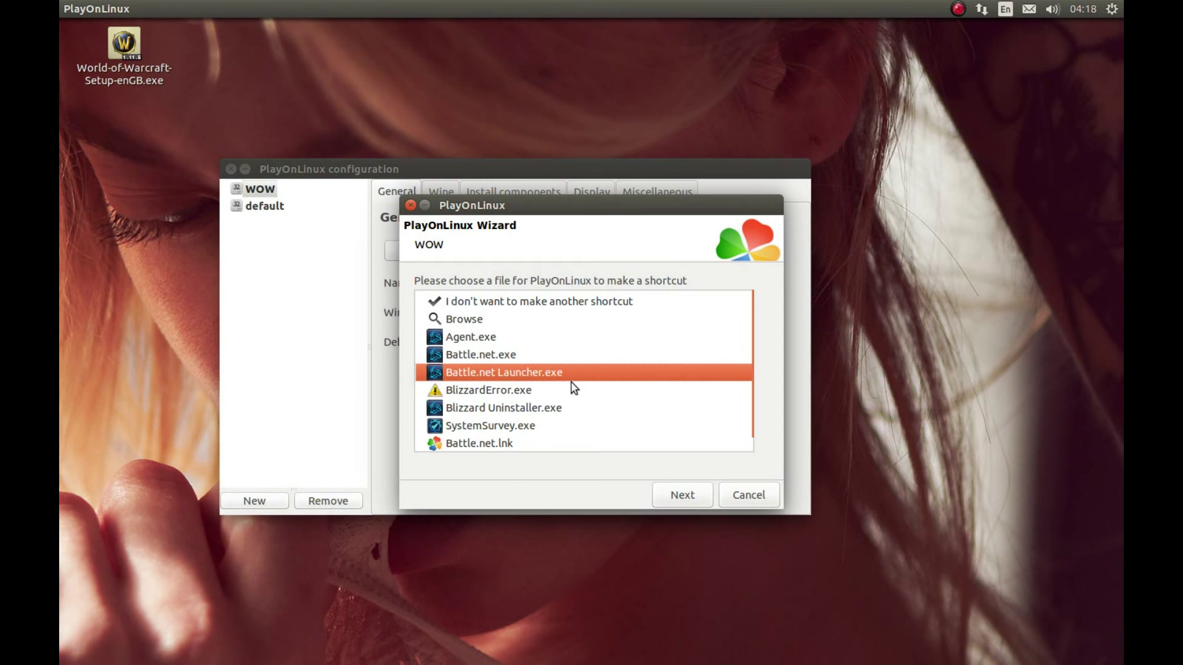
{"action": "left_click", "coordinate": [682, 502]}
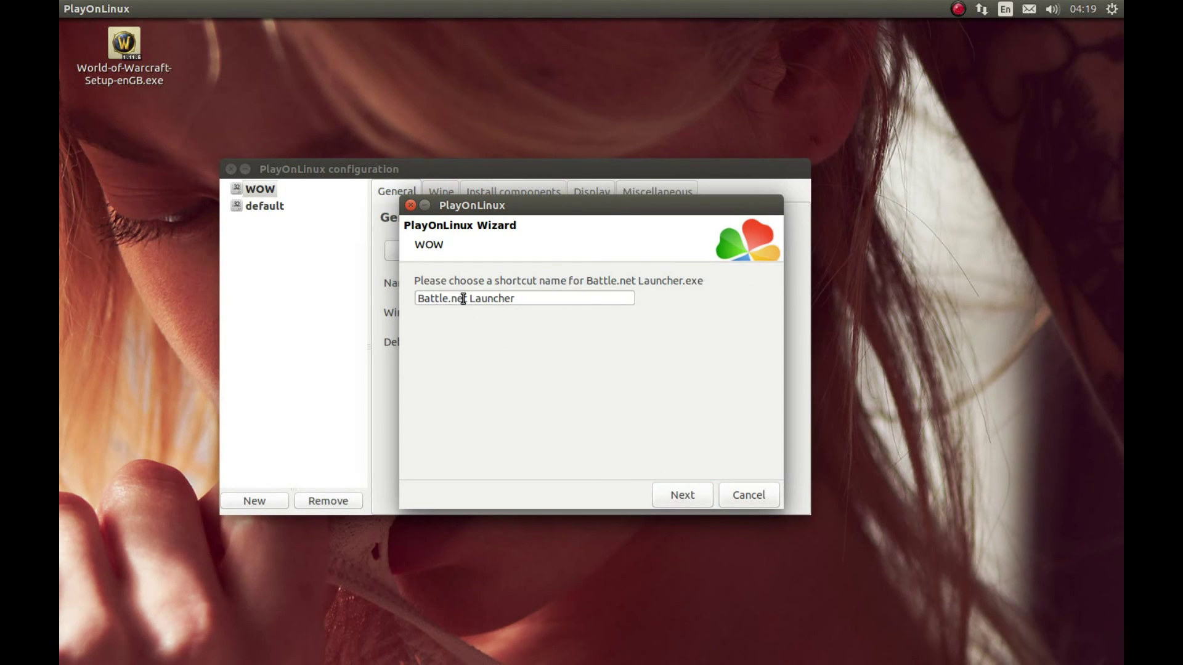
{"action": "left_click", "coordinate": [675, 496]}
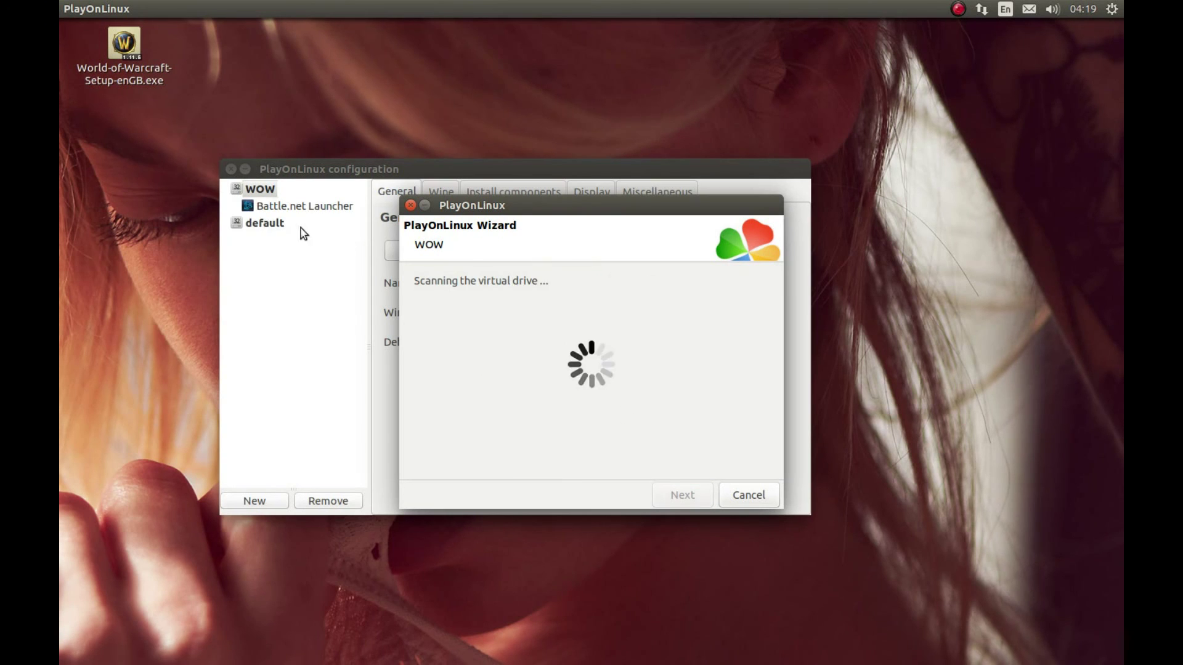
Close the shortcut wizard and configuration window, then select Battle.net Launcher in the program list
{"action": "left_click", "coordinate": [122, 223]}
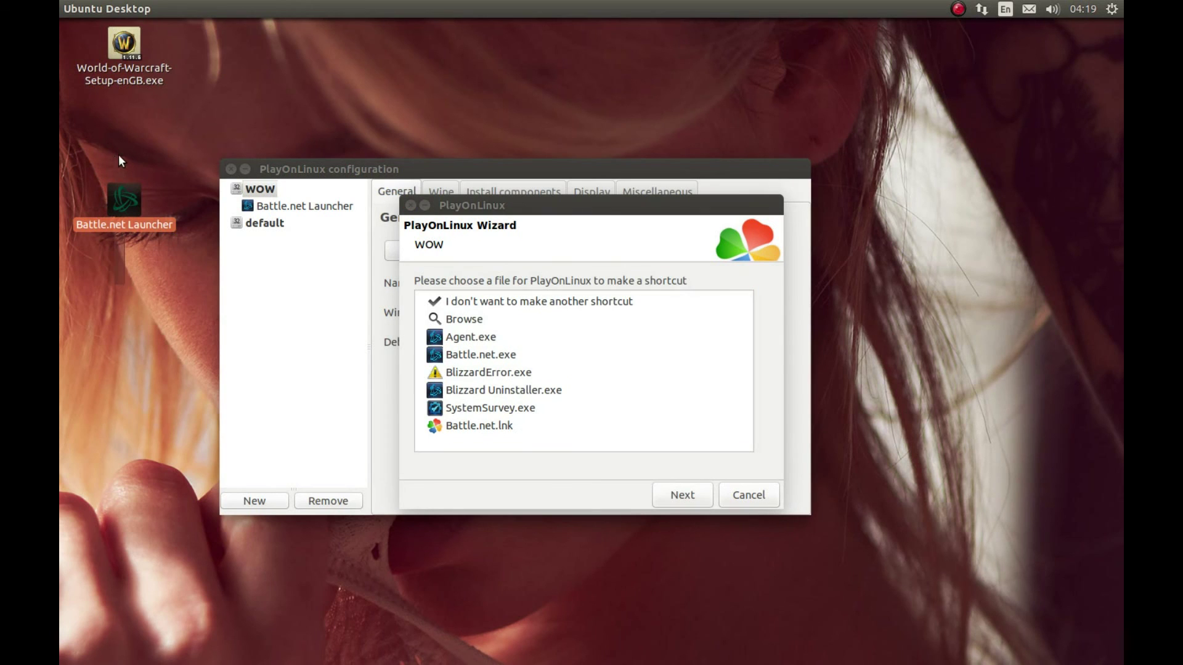
{"action": "left_click", "coordinate": [411, 205]}
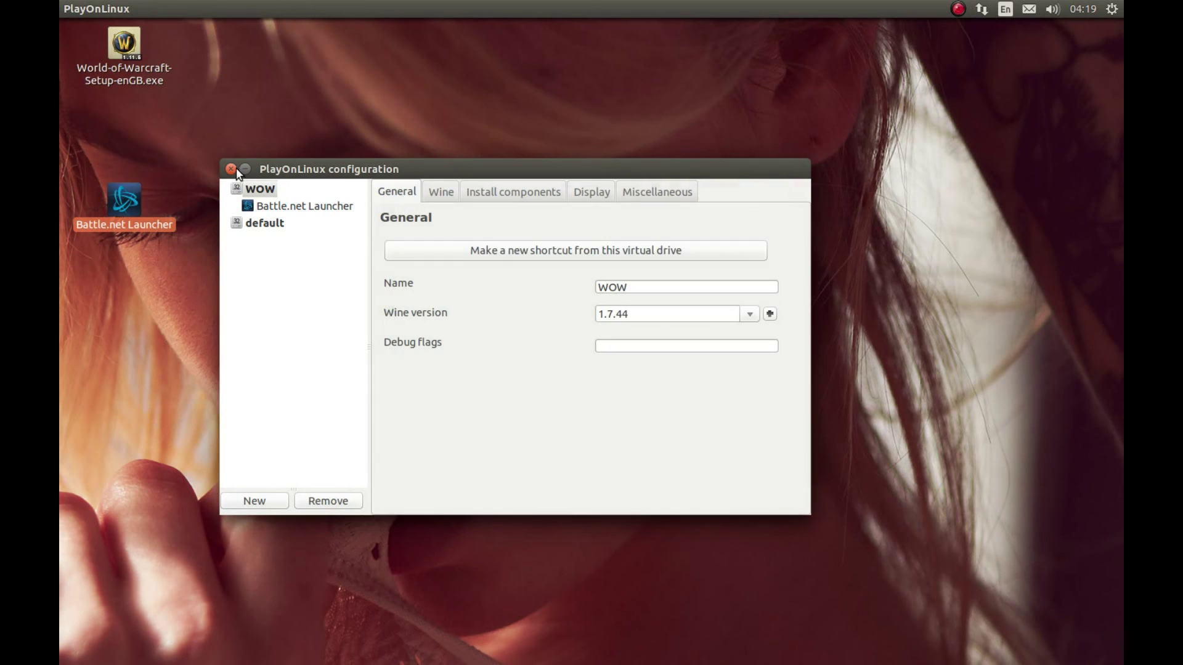
{"action": "left_click", "coordinate": [231, 169]}
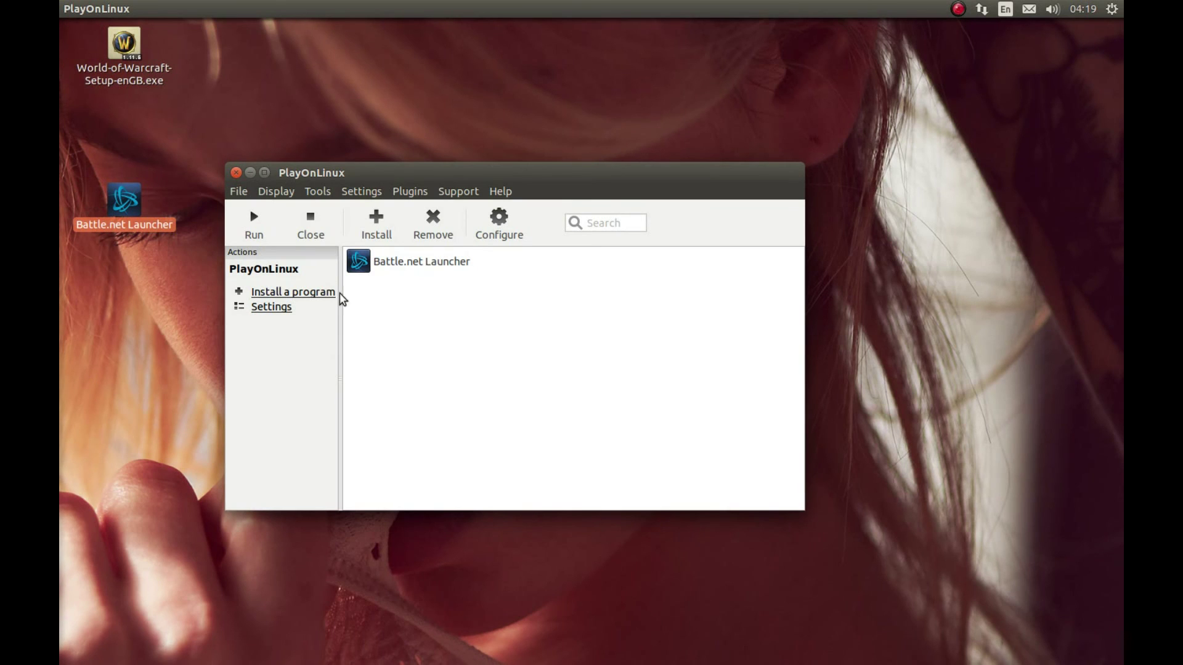
{"action": "left_click", "coordinate": [345, 297]}
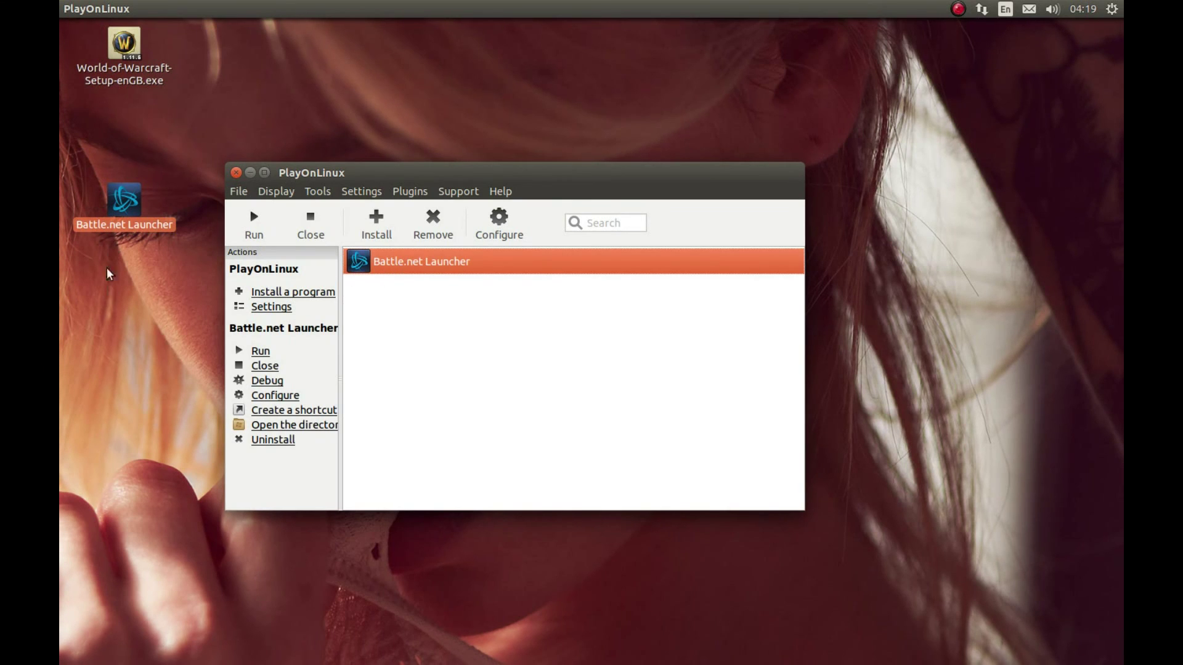
Play World of Warcraft from Battle.net and dismiss the upgrade ad to reach Lightbringer character select
{"action": "mouse_move", "coordinate": [60, 396]}
{"action": "left_click", "coordinate": [85, 424]}
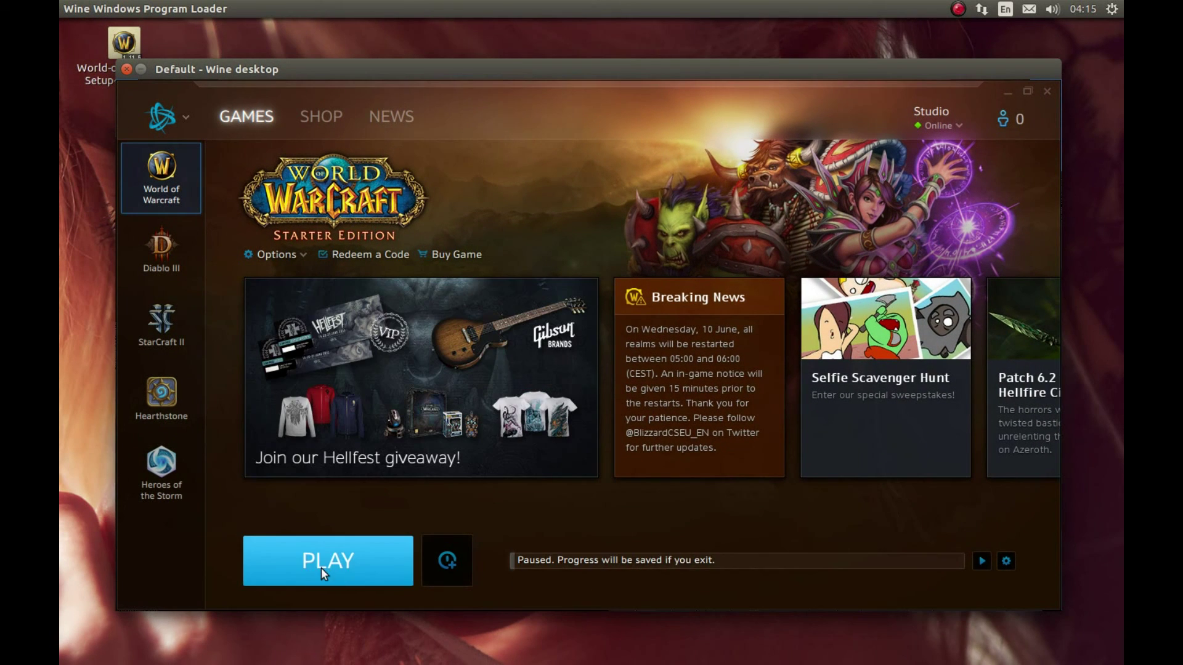
{"action": "left_click", "coordinate": [321, 568]}
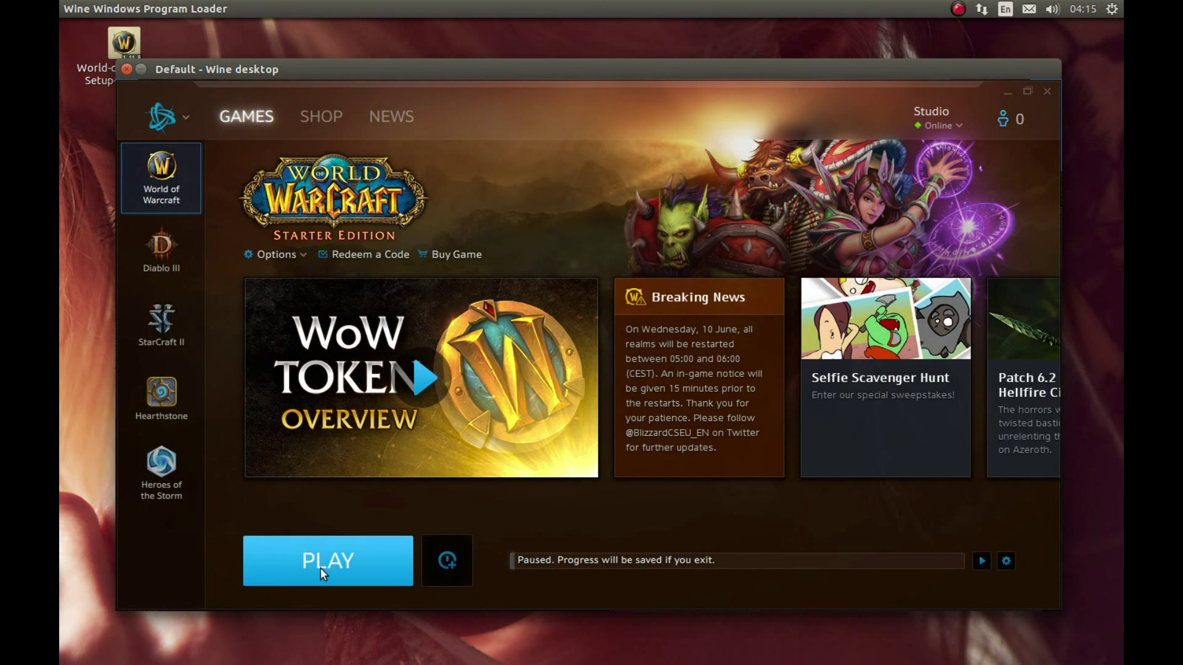
{"action": "left_click", "coordinate": [320, 568]}
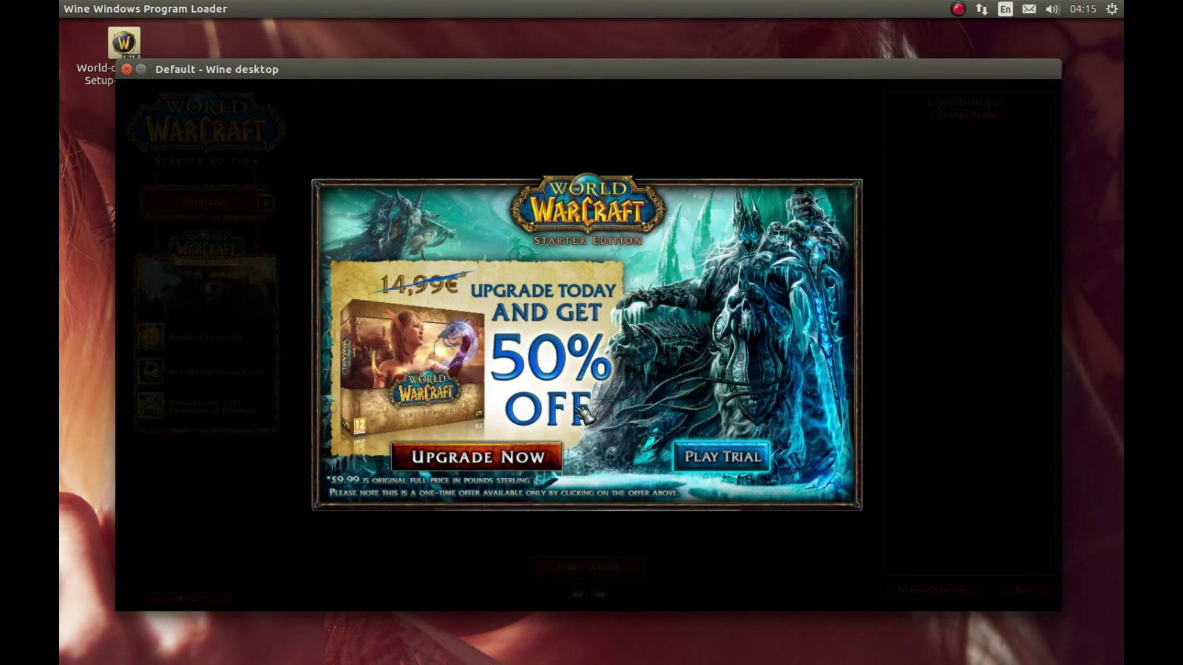
{"action": "left_click", "coordinate": [714, 459]}
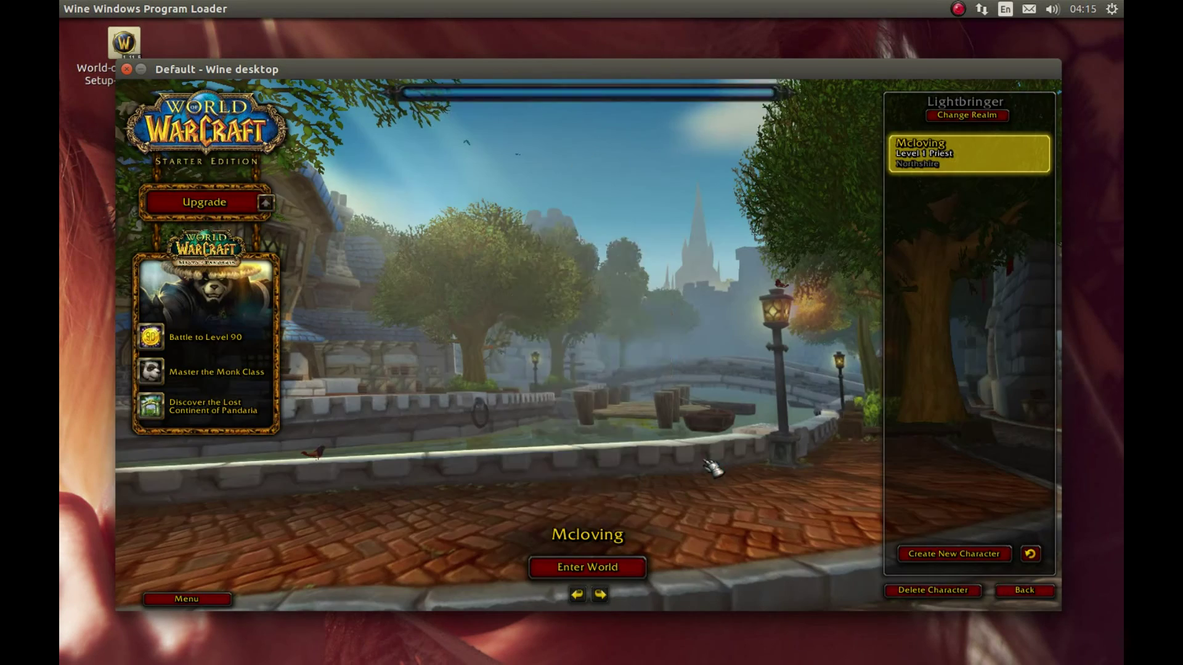